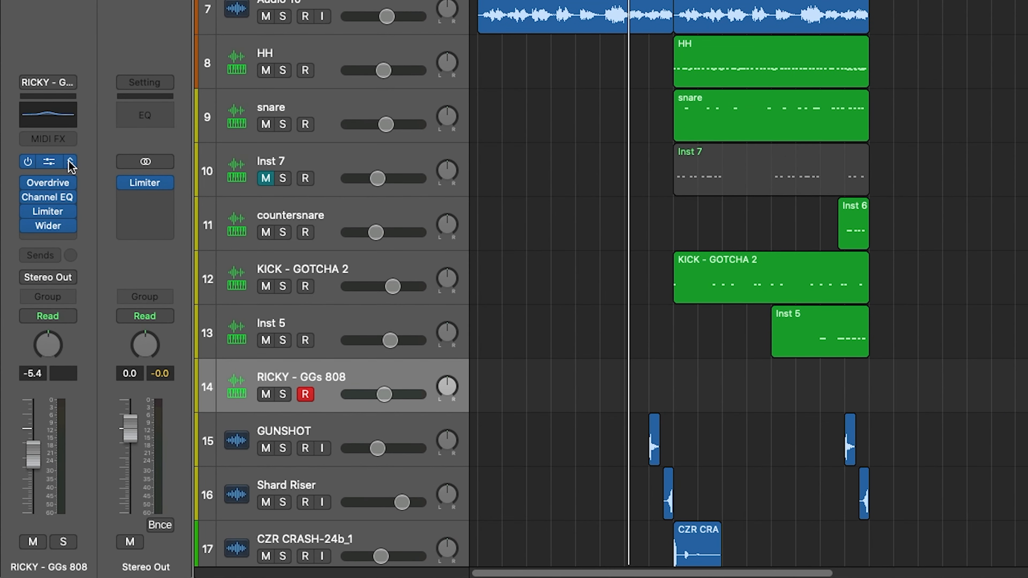
- Open the Sampler instrument on the RICKY - GGs 808 track and set the mode in its Synth details to Legato
{"action": "left_click", "coordinate": [70, 162]}
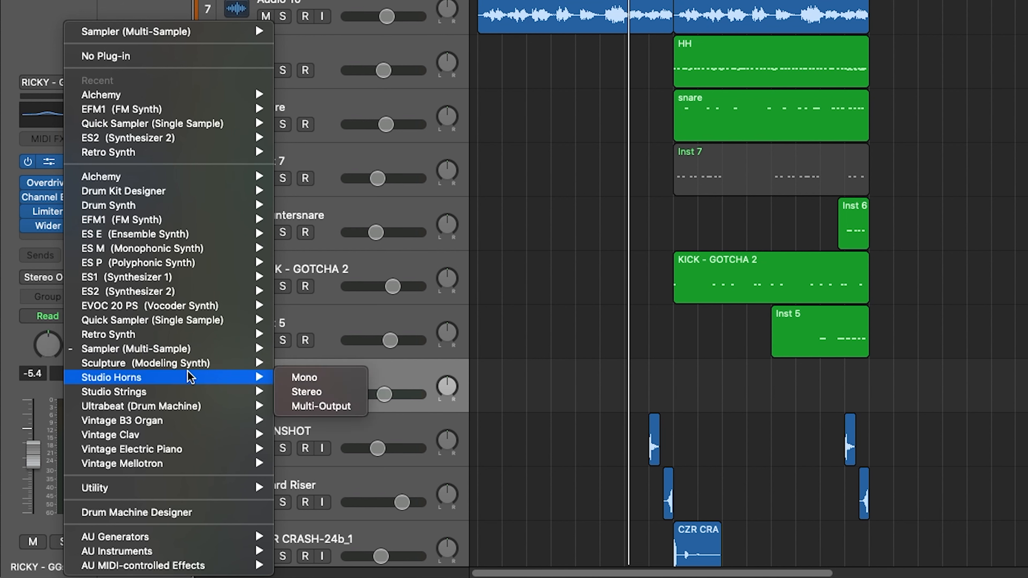
{"action": "mouse_move", "coordinate": [151, 349]}
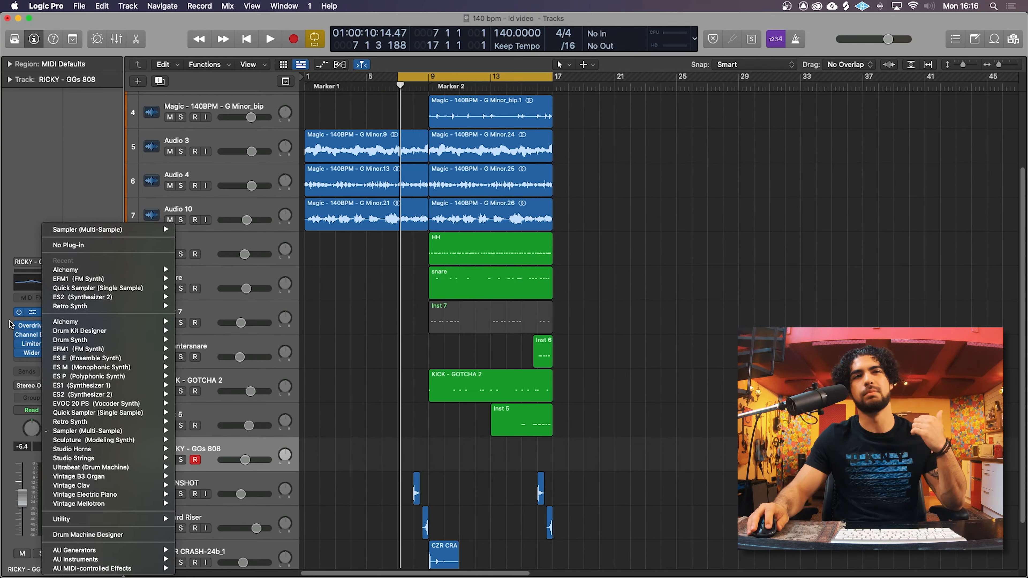
{"action": "left_click", "coordinate": [140, 349]}
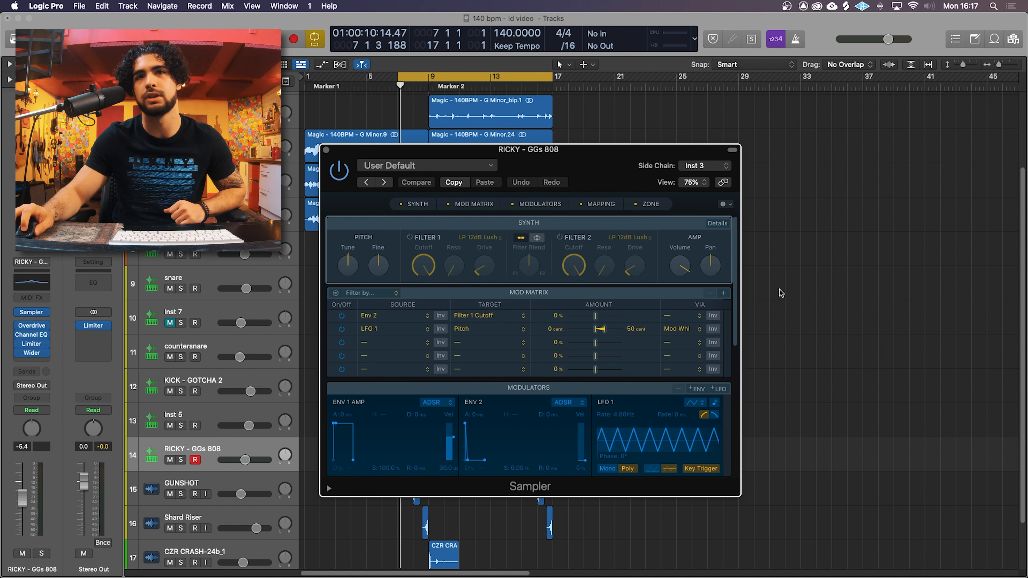
{"action": "left_click", "coordinate": [710, 227]}
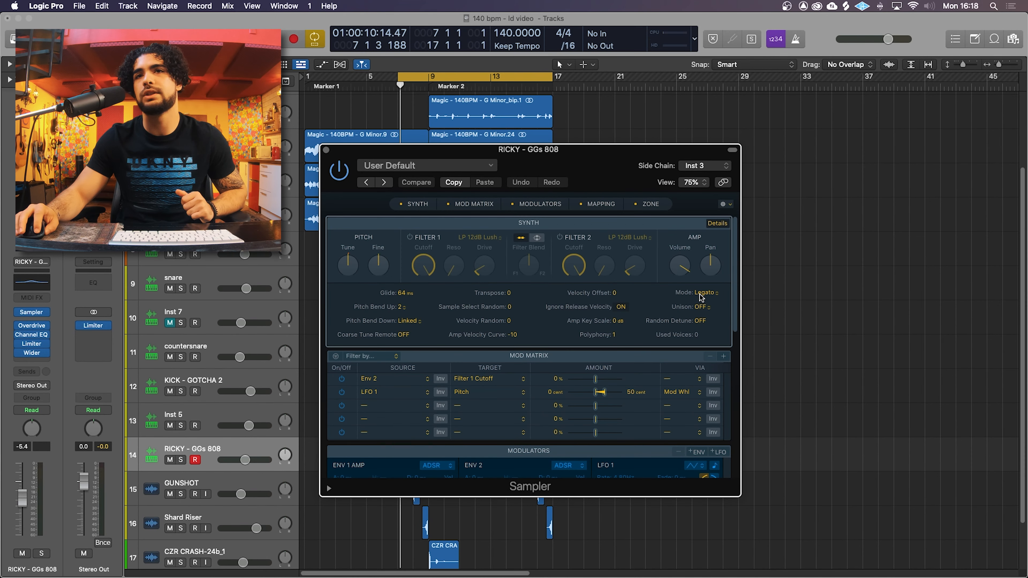
{"action": "left_click", "coordinate": [705, 292]}
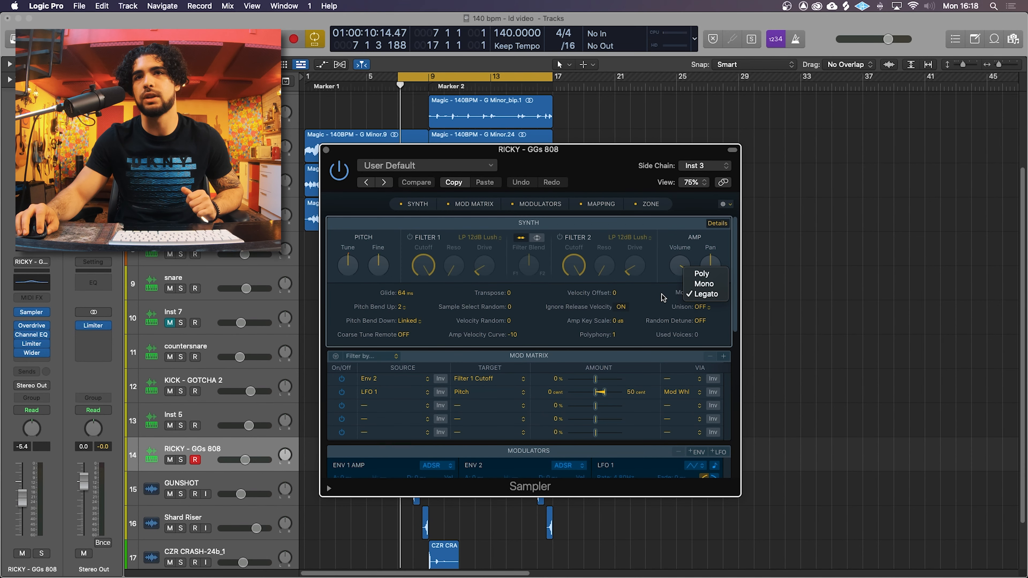
{"action": "left_click", "coordinate": [699, 292]}
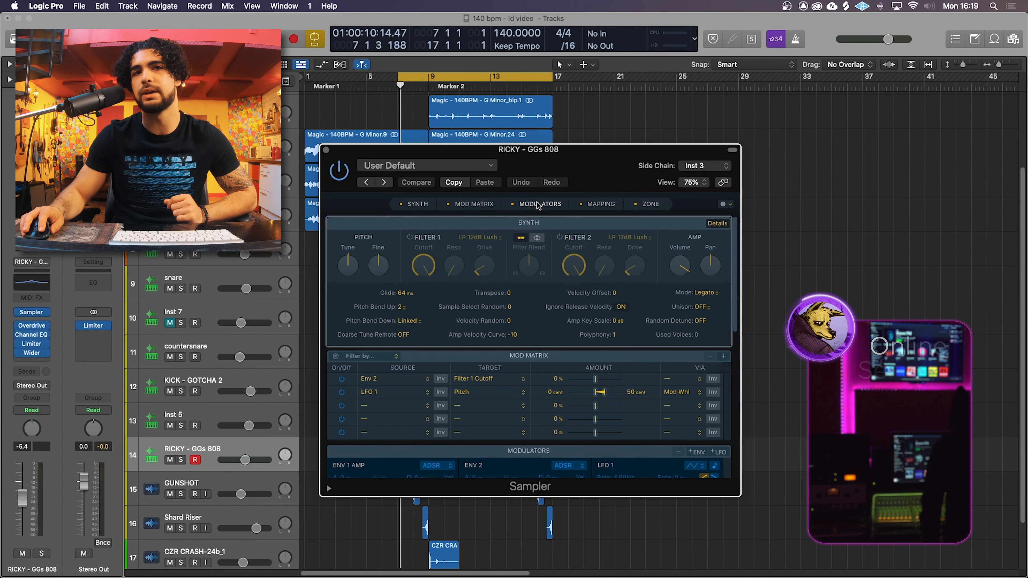
- Load 1Faybo - Reeler [808].wav from the Drum kit's 808_s folder into the Sampler's key mapping
{"action": "scroll", "coordinate": [528, 333], "scroll_direction": "down", "scroll_amount": 10}
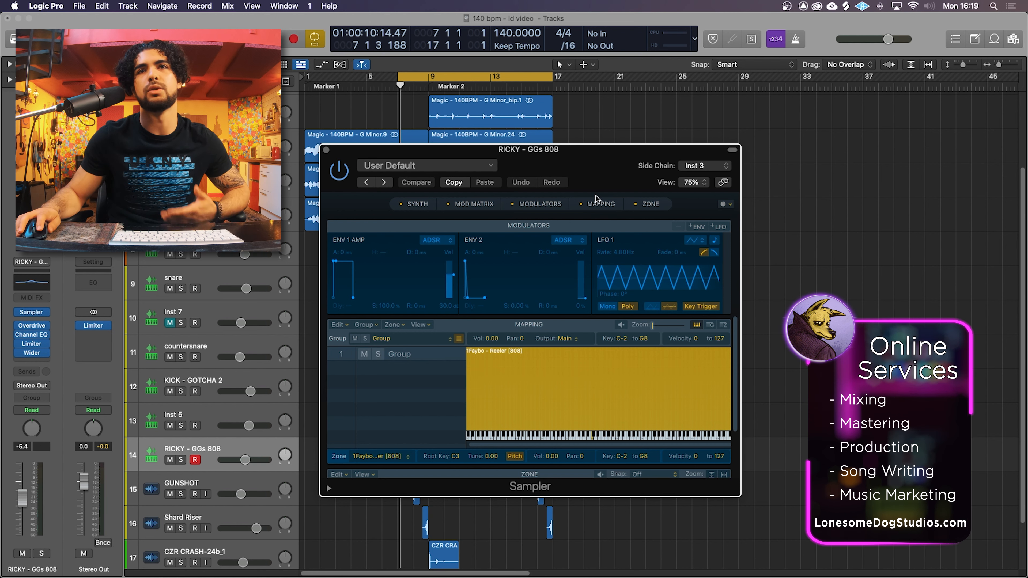
{"action": "left_click", "coordinate": [664, 205]}
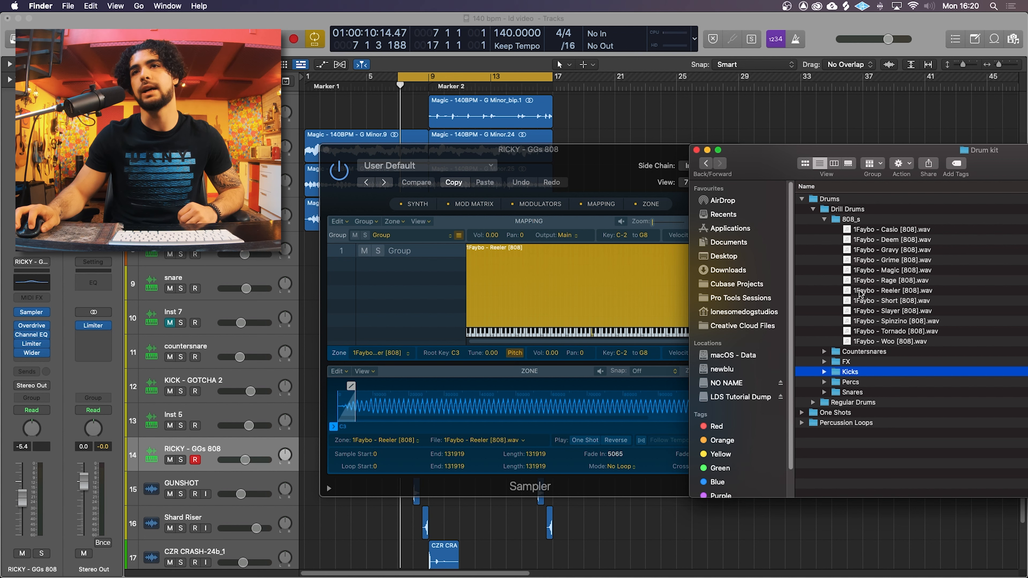
{"action": "left_click_drag", "start_coordinate": [864, 292], "coordinate": [591, 284]}
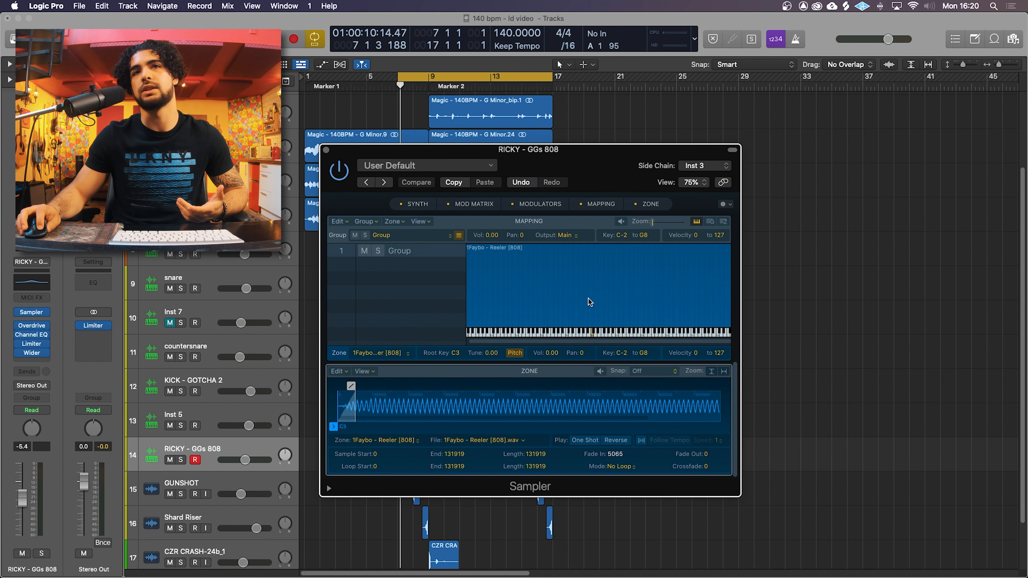
{"action": "left_click", "coordinate": [591, 282]}
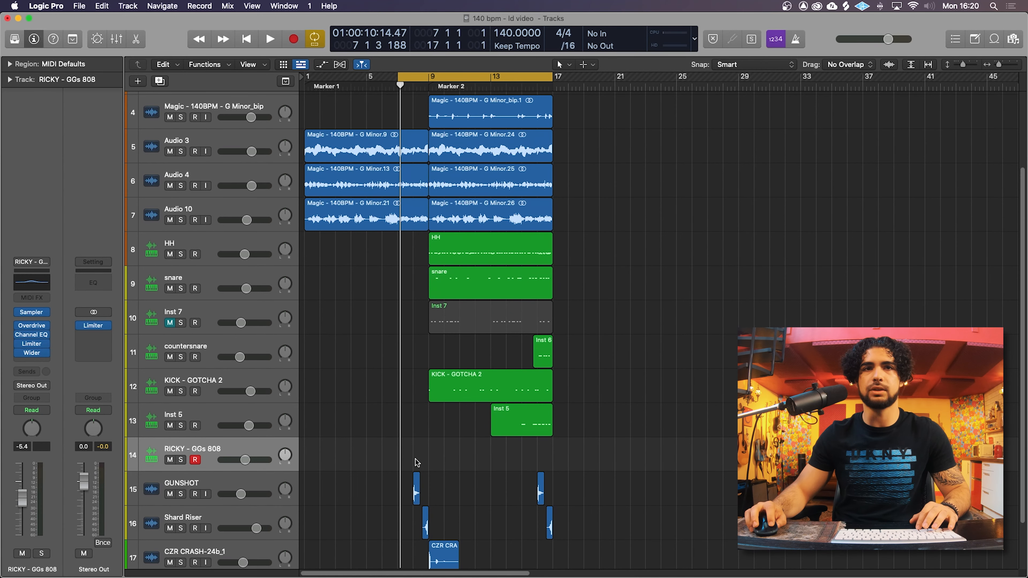
- Create a MIDI region on the RICKY - GGs 808 track spanning bars 9 to 17 and open it in the Piano Roll
{"action": "right_click", "coordinate": [434, 453]}
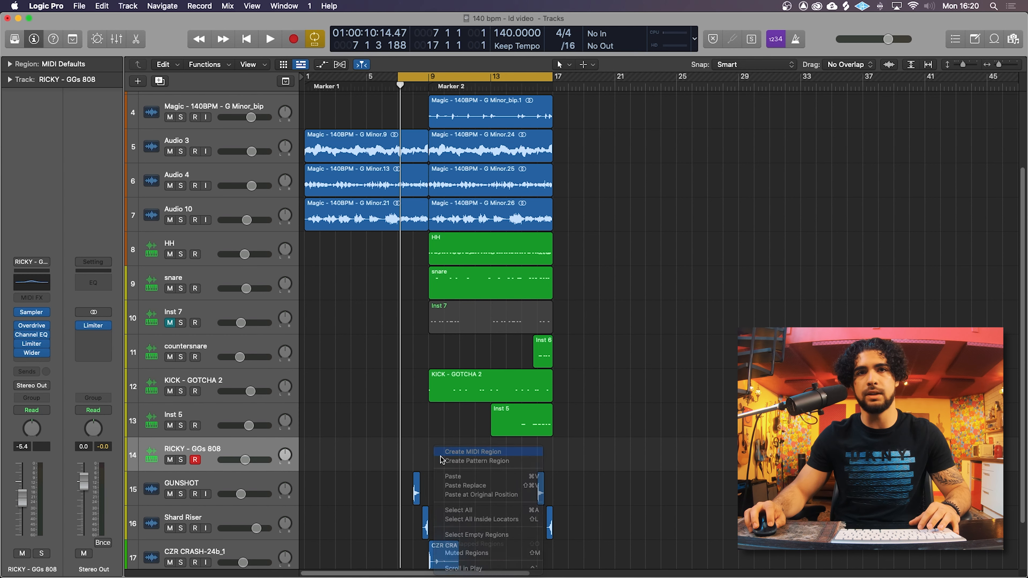
{"action": "left_click", "coordinate": [441, 457]}
{"action": "left_click_drag", "start_coordinate": [441, 456], "coordinate": [553, 458]}
{"action": "double_click", "coordinate": [534, 466]}
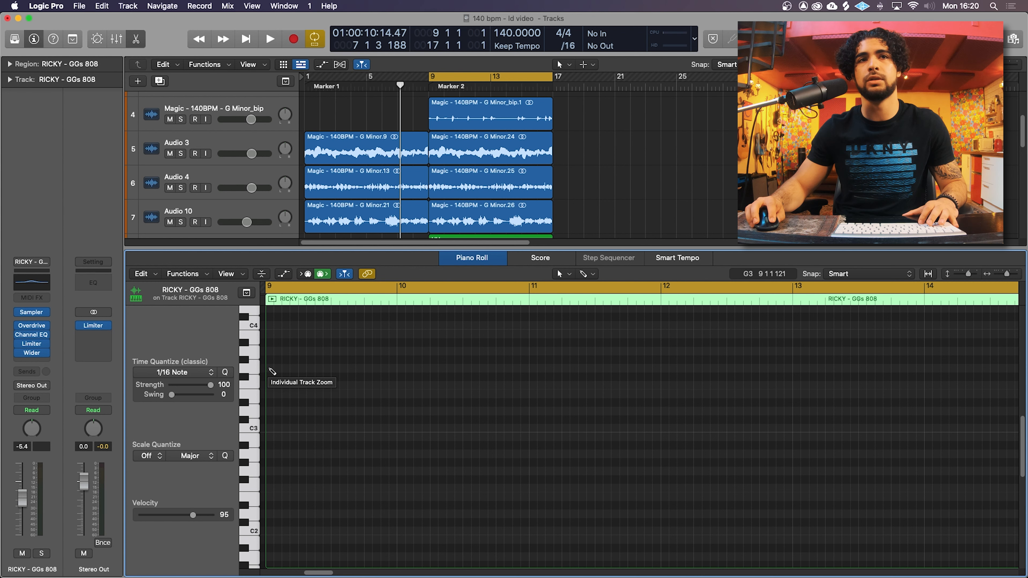
- Draw a two-beat G note at the start of bar 9 in the 808 region and play it back
{"action": "left_click", "coordinate": [271, 368]}
{"action": "left_click_drag", "start_coordinate": [273, 369], "coordinate": [330, 369]}
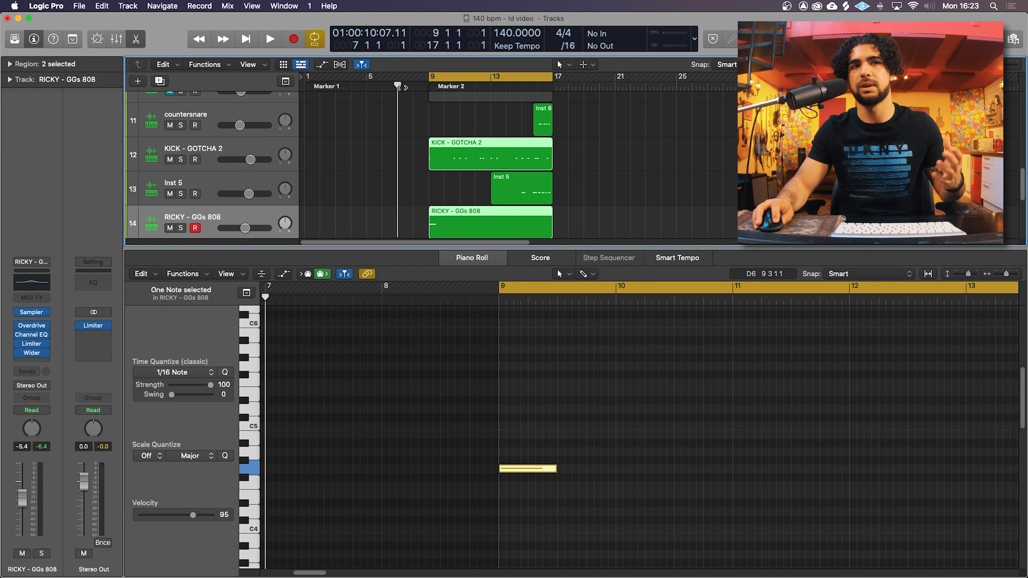
{"action": "key", "text": "space"}
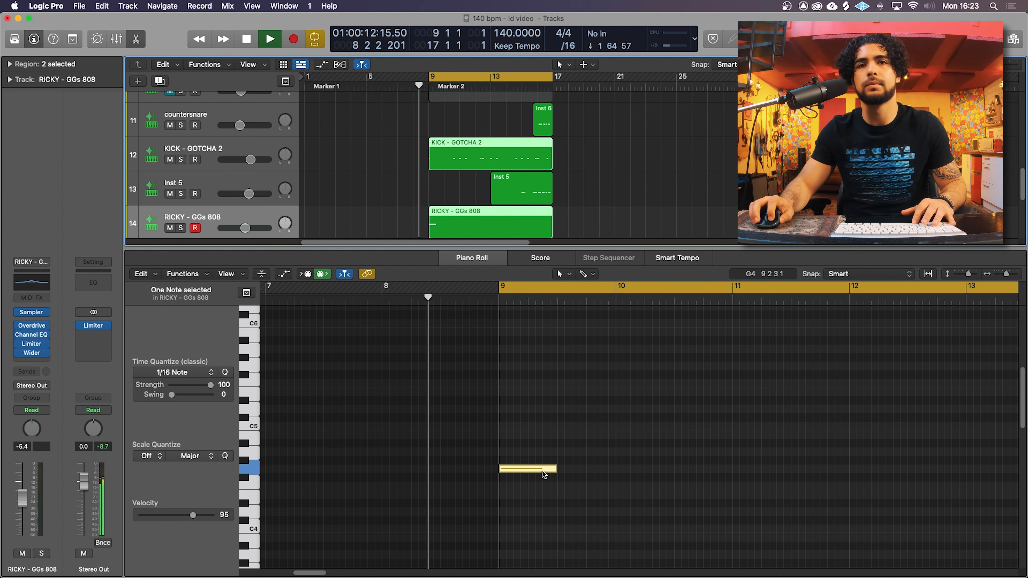
{"action": "key", "text": "space"}
{"action": "left_click", "coordinate": [535, 471]}
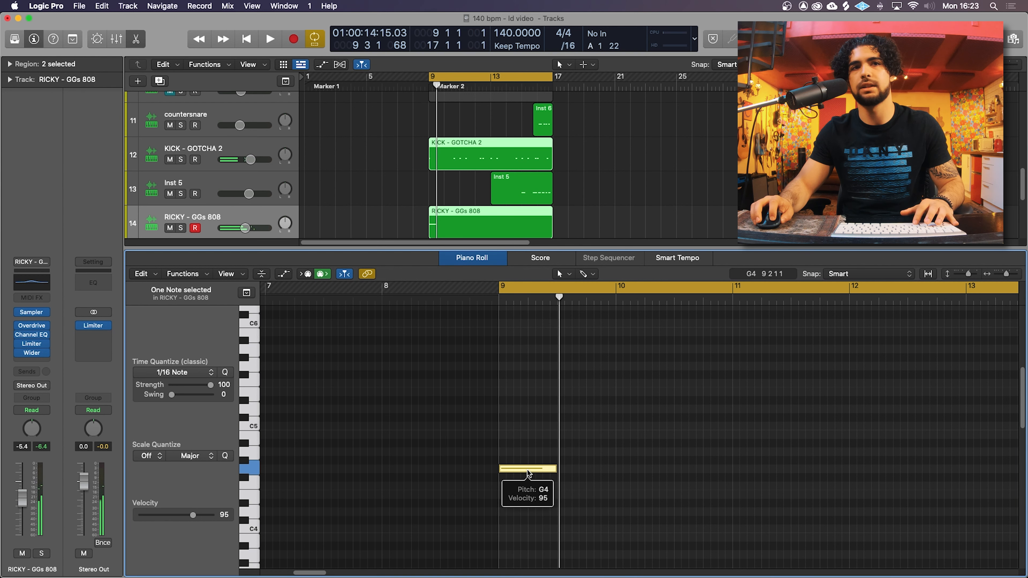
- Try the 808 note at bar 9 on C5, play it back, and return it to G4
{"action": "left_click_drag", "start_coordinate": [528, 470], "coordinate": [529, 426]}
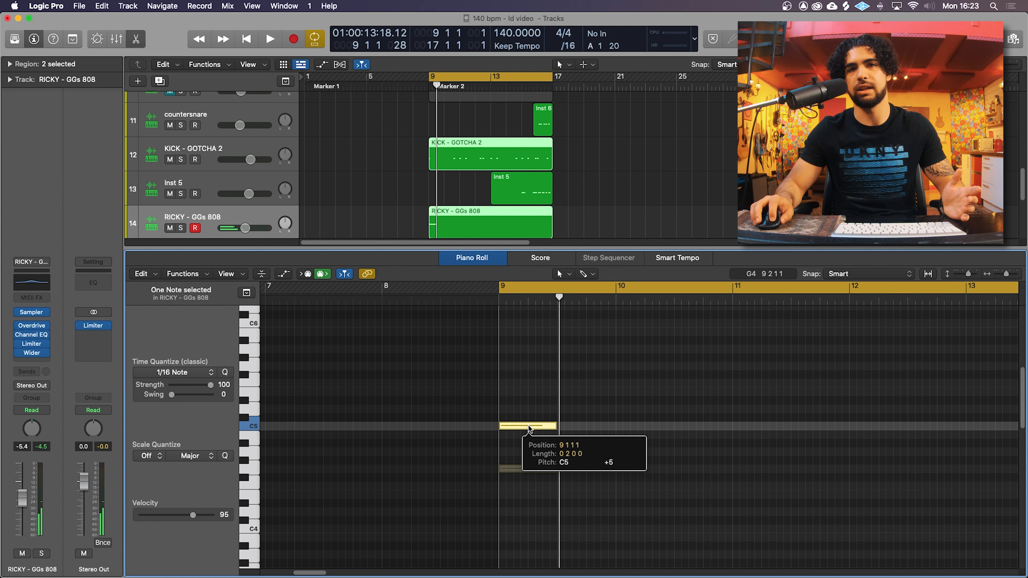
{"action": "left_click_drag", "start_coordinate": [528, 426], "coordinate": [528, 426]}
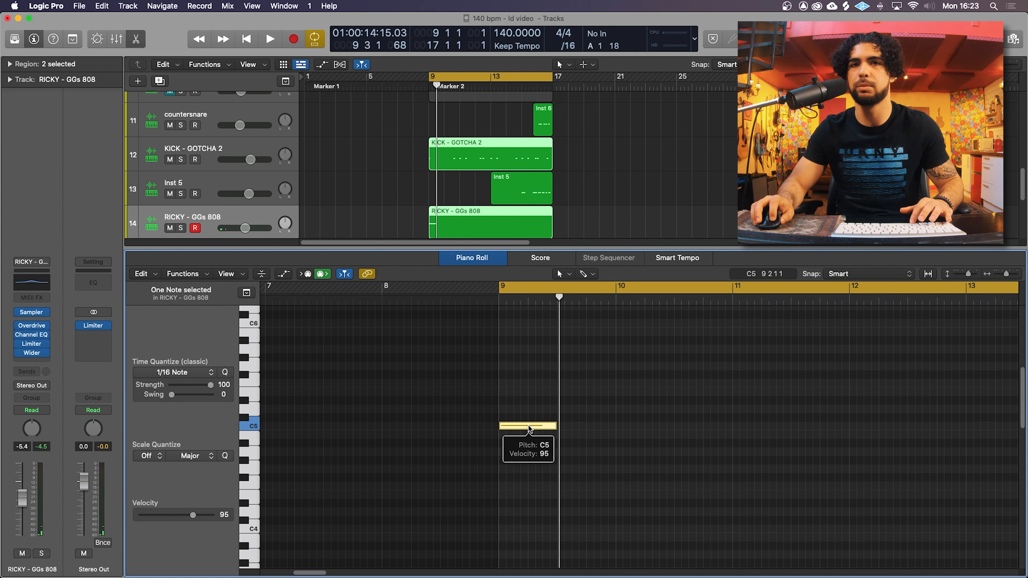
{"action": "key", "text": "space"}
{"action": "key", "text": "space"}
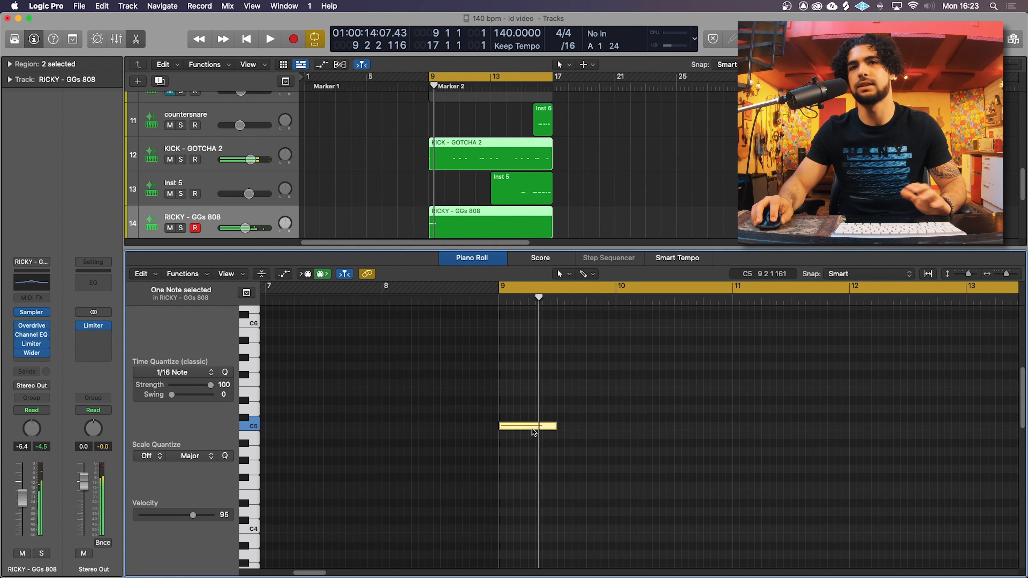
{"action": "left_click_drag", "start_coordinate": [528, 426], "coordinate": [529, 470]}
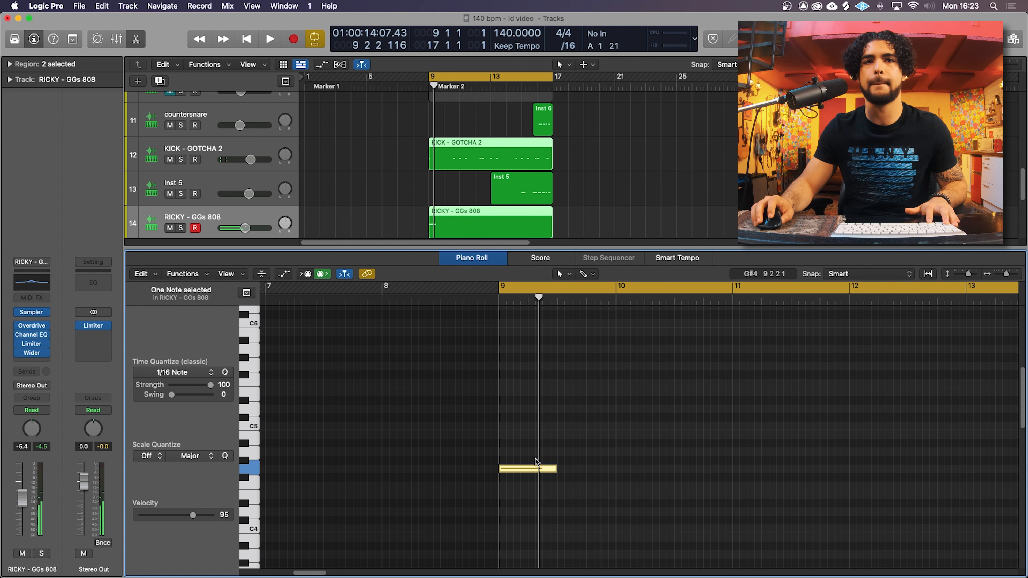
- Draw G3 808 notes aligned with the red kick hits from bar 10 through bar 13
{"action": "scroll", "coordinate": [535, 469], "scroll_direction": "down", "scroll_amount": 10}
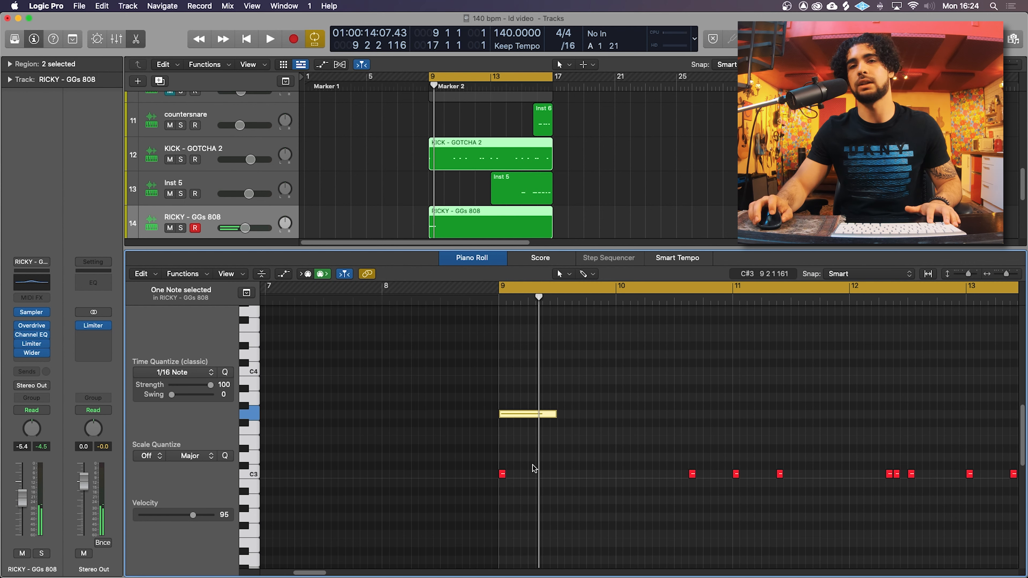
{"action": "left_click_drag", "start_coordinate": [747, 415], "coordinate": [775, 411]}
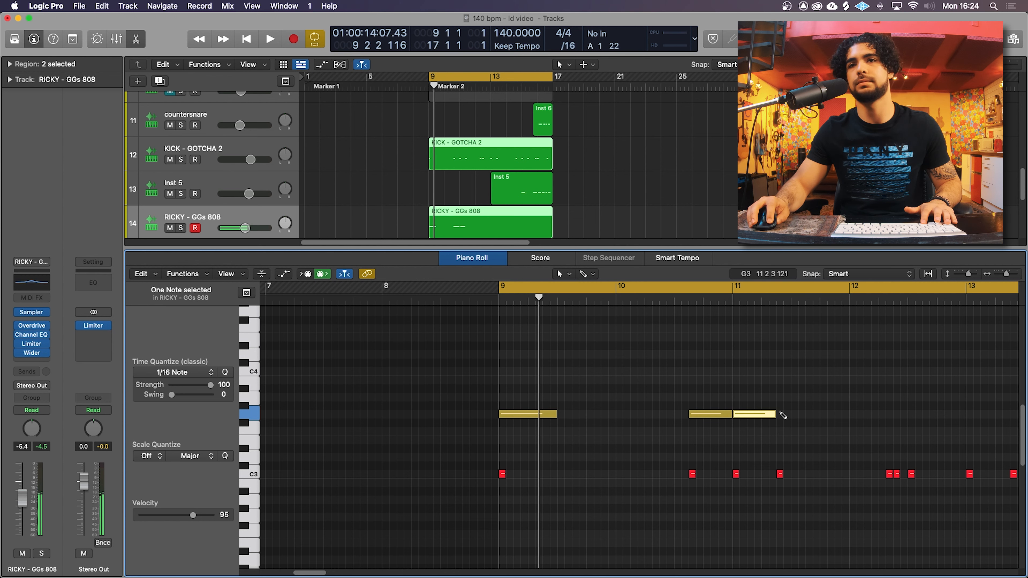
{"action": "mouse_move", "coordinate": [893, 415]}
{"action": "left_mouse_down"}
{"action": "mouse_move", "coordinate": [908, 428]}
{"action": "mouse_move", "coordinate": [934, 416]}
{"action": "left_mouse_up"}
{"action": "scroll", "coordinate": [934, 415], "scroll_direction": "right", "scroll_amount": 5}
{"action": "key", "text": "super+Left"}
{"action": "left_click", "coordinate": [614, 413]}
{"action": "left_click", "coordinate": [642, 411]}
{"action": "left_click_drag", "start_coordinate": [628, 413], "coordinate": [639, 411]}
- Add the remaining G3 808 notes on the kick hits from bar 14 to the end of bar 16, and play the pattern
{"action": "left_click", "coordinate": [737, 410], "text": "super"}
{"action": "left_click", "coordinate": [832, 410], "text": "super"}
{"action": "left_click_drag", "start_coordinate": [855, 411], "coordinate": [910, 412]}
{"action": "left_click", "coordinate": [841, 410], "text": "super"}
{"action": "left_click", "coordinate": [888, 410], "text": "super"}
{"action": "left_click_drag", "start_coordinate": [874, 412], "coordinate": [884, 412]}
{"action": "scroll", "coordinate": [429, 368], "scroll_direction": "up", "scroll_amount": 3}
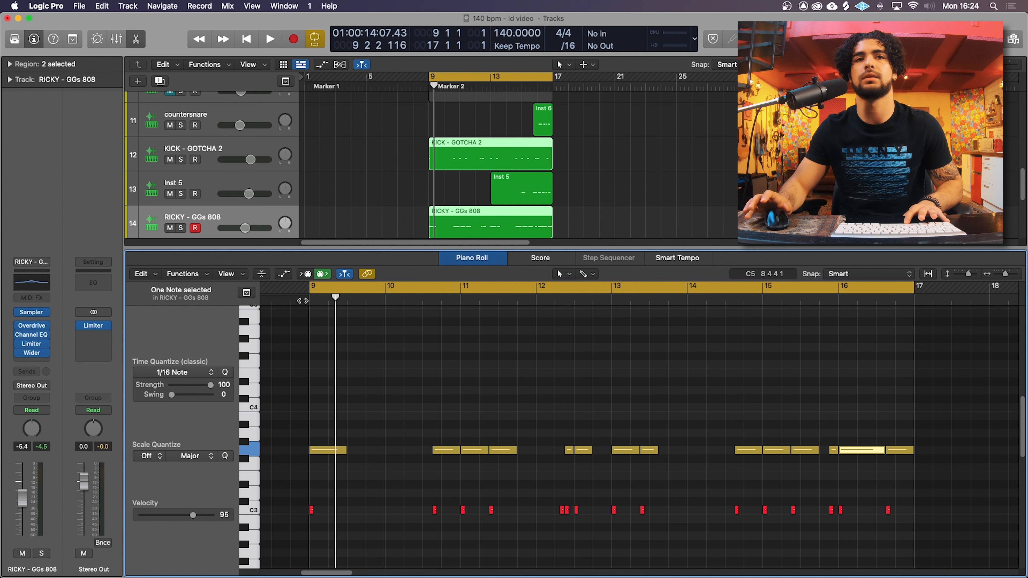
{"action": "key", "text": "space"}
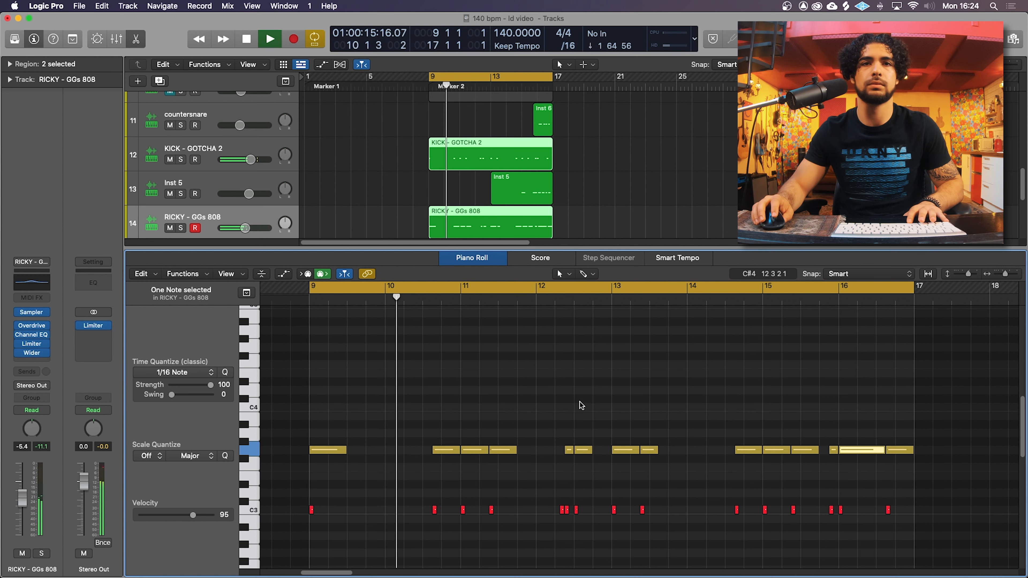
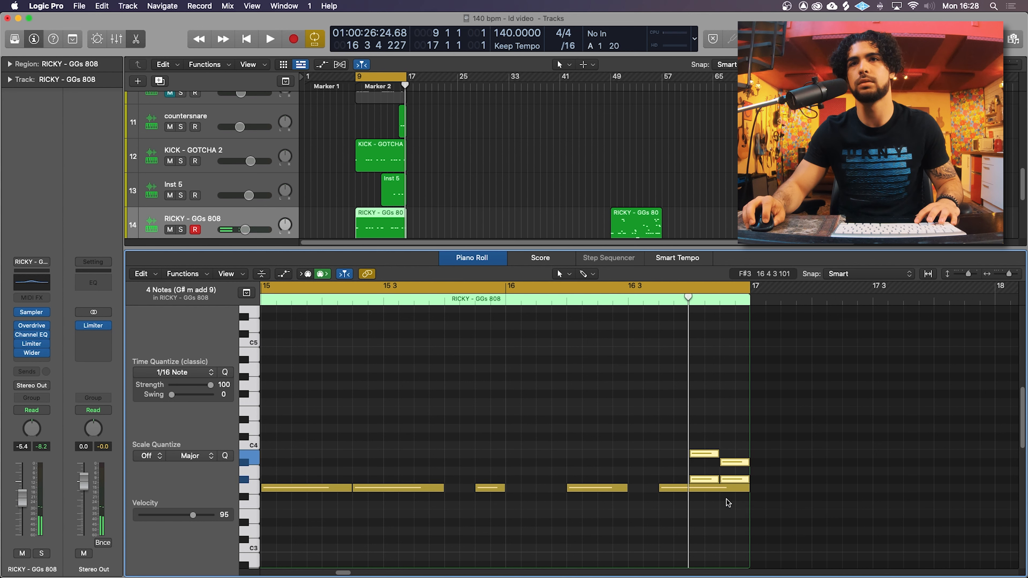
- Replace the long G3 note ending bar 16 with the four overlapping notes lowered a semitone, and add a short G3 note at 16 1 3
{"action": "key", "text": "BackSpace"}
{"action": "left_click", "coordinate": [518, 489], "text": "super"}
{"action": "left_click_drag", "start_coordinate": [534, 488], "coordinate": [599, 494]}
{"action": "key", "text": "super+Left"}
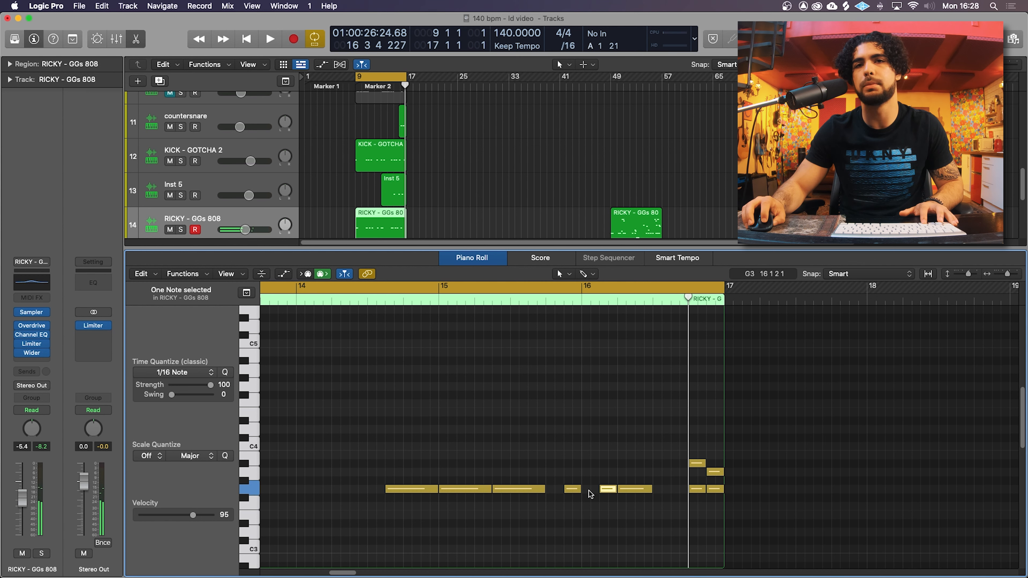
{"action": "key", "text": "super+Right"}
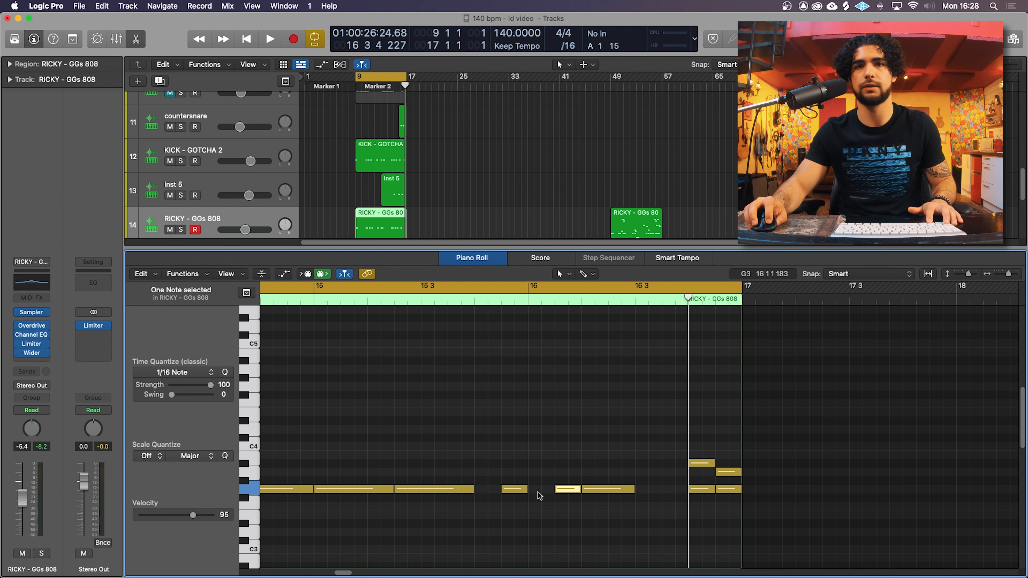
- Shorten the four closing notes of bar 16 so that gaps separate them
{"action": "left_click_drag", "start_coordinate": [711, 462], "coordinate": [714, 466]}
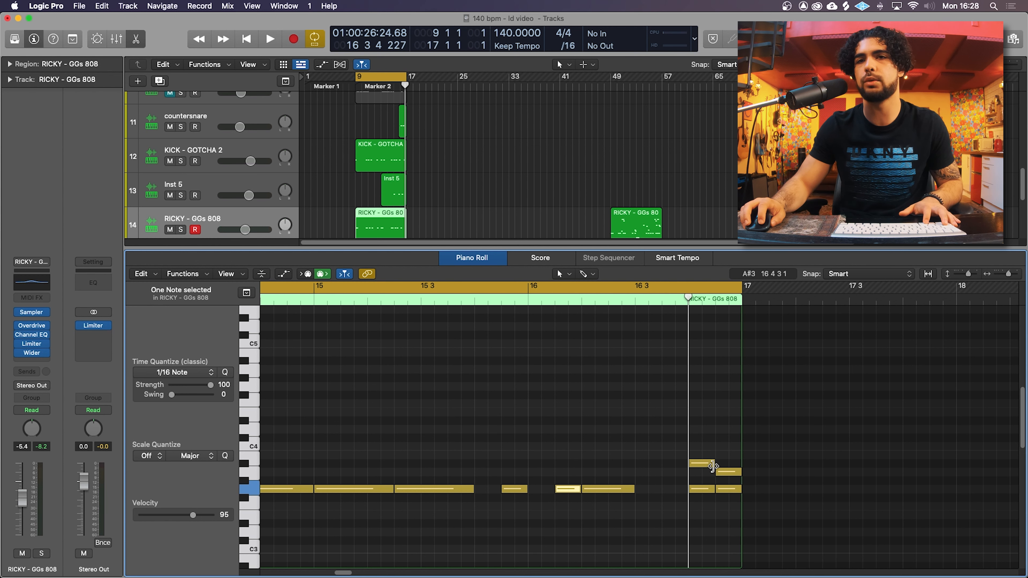
{"action": "left_click", "coordinate": [713, 466]}
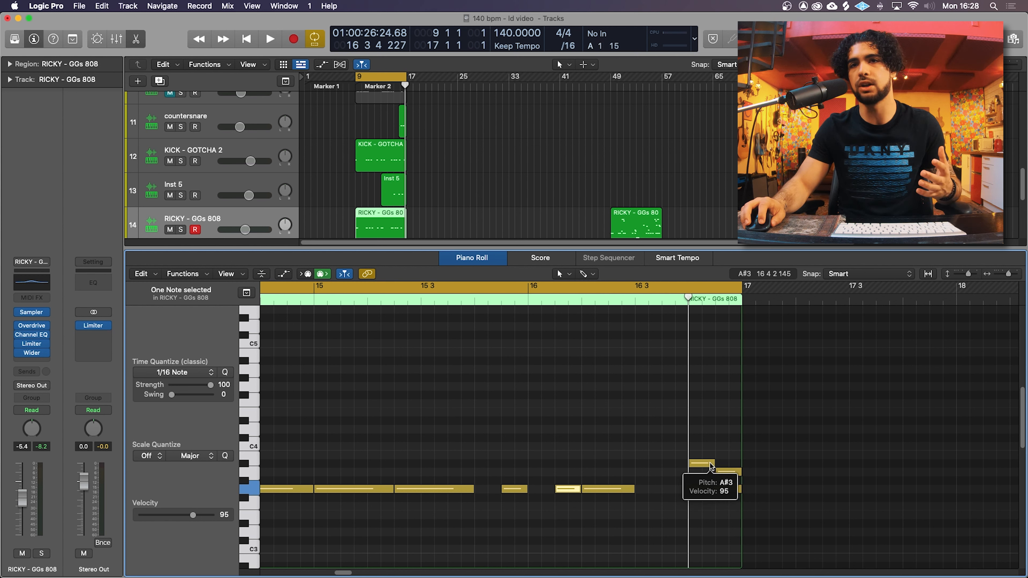
{"action": "left_click_drag", "start_coordinate": [698, 447], "coordinate": [731, 493]}
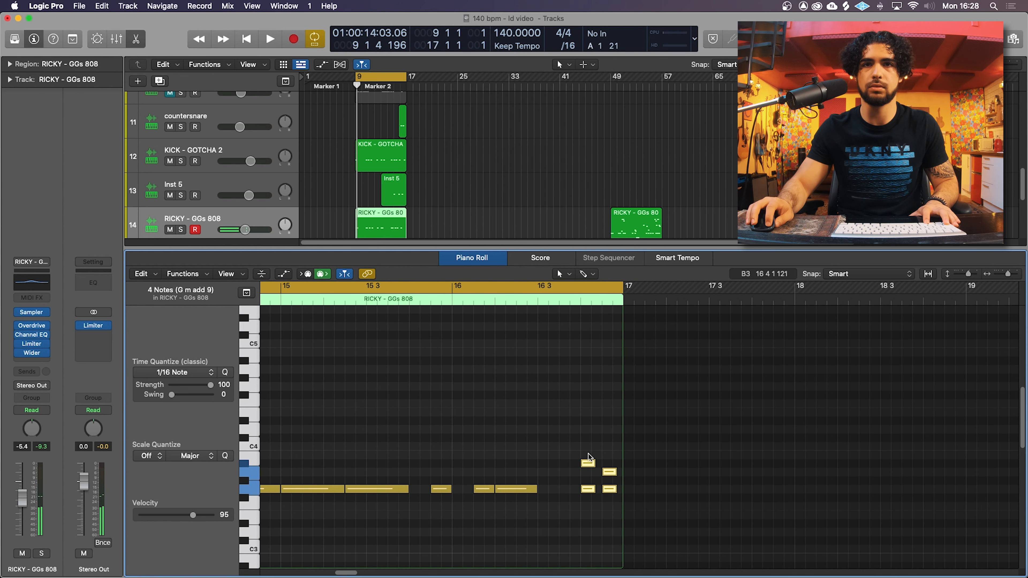
- Raise the two upper closing notes of bar 16 by an octave to A#4 and A4, and play back the end of the region
{"action": "left_click_drag", "start_coordinate": [582, 434], "coordinate": [606, 469]}
{"action": "key", "text": "alt+shift+Up"}
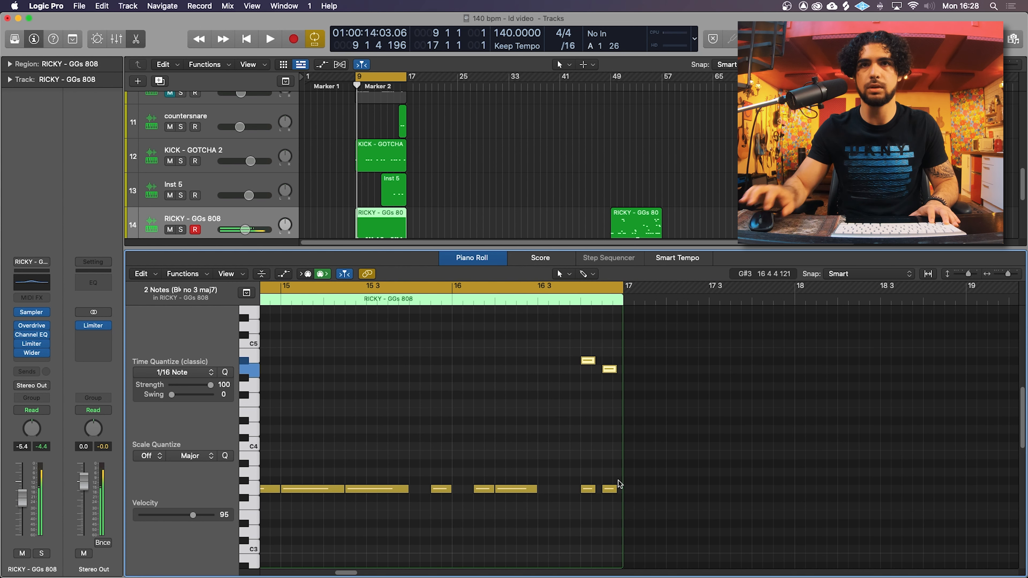
{"action": "left_click", "coordinate": [537, 302]}
{"action": "key", "text": "space"}
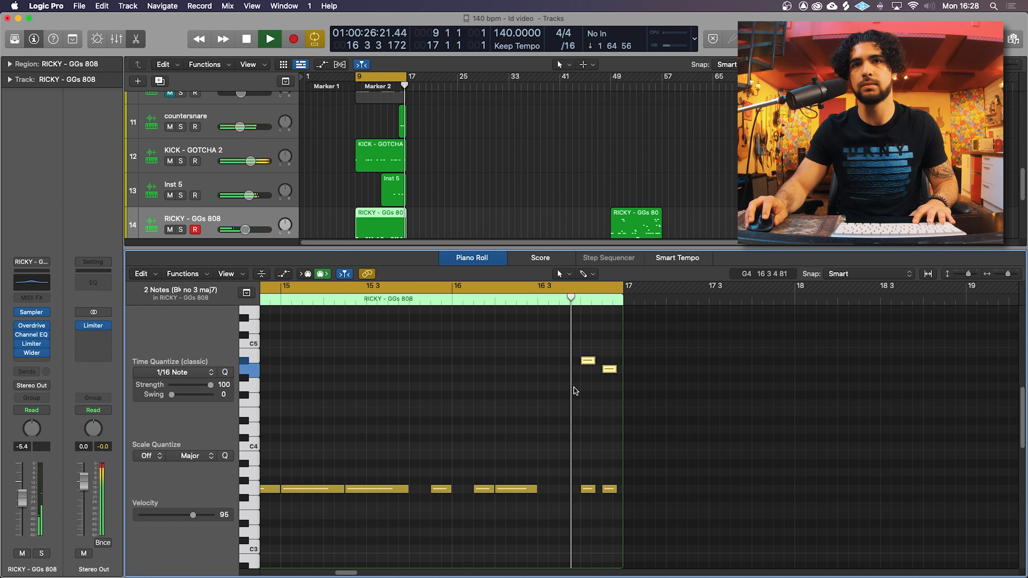
{"action": "key", "text": "space"}
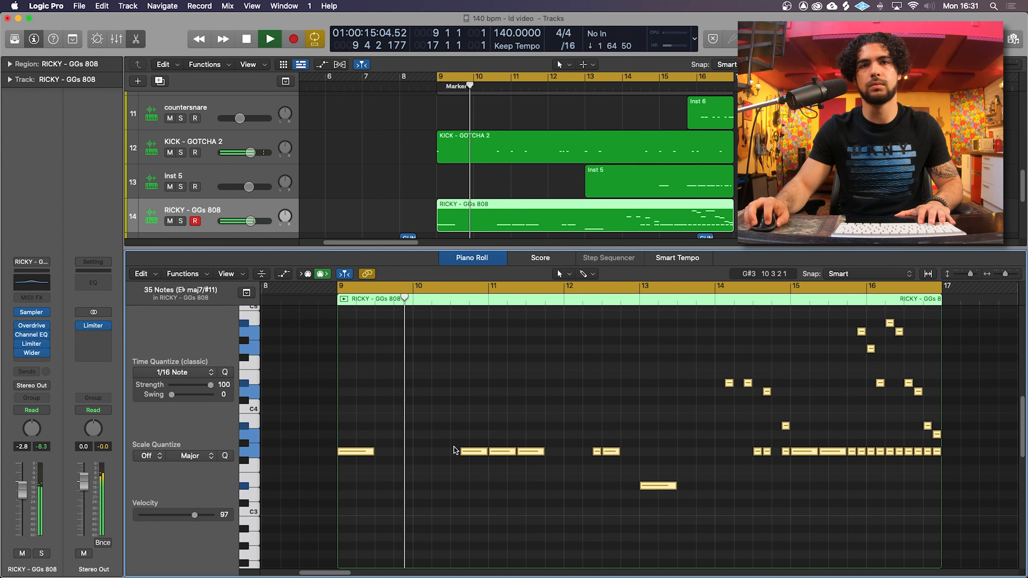
- Lower the two notes in the second half of bar 12 to A3 and turn them into a roll of five short notes
{"action": "left_click", "coordinate": [493, 453]}
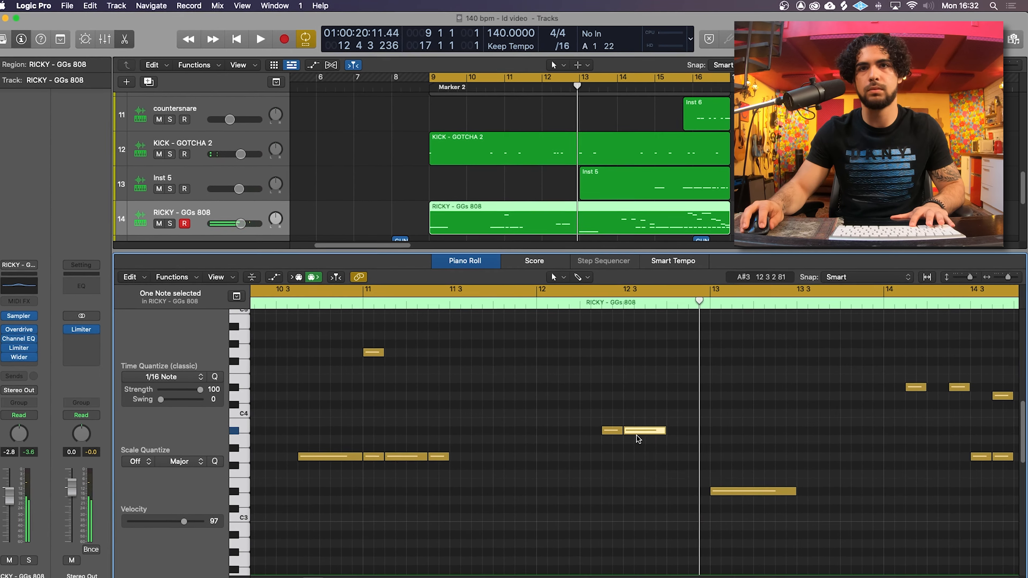
{"action": "left_click_drag", "start_coordinate": [637, 432], "coordinate": [613, 440]}
{"action": "left_click", "coordinate": [670, 440], "text": "super"}
{"action": "left_click", "coordinate": [691, 440], "text": "super"}
{"action": "left_click_drag", "start_coordinate": [709, 440], "coordinate": [634, 441]}
{"action": "left_click", "coordinate": [649, 440], "text": "super"}
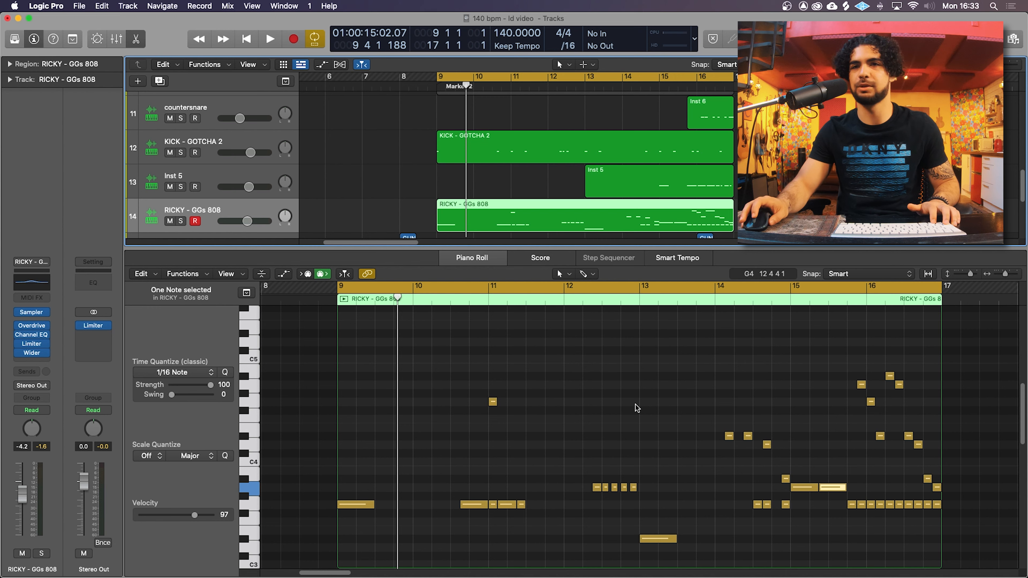
{"action": "key", "text": "cmd+Right"}
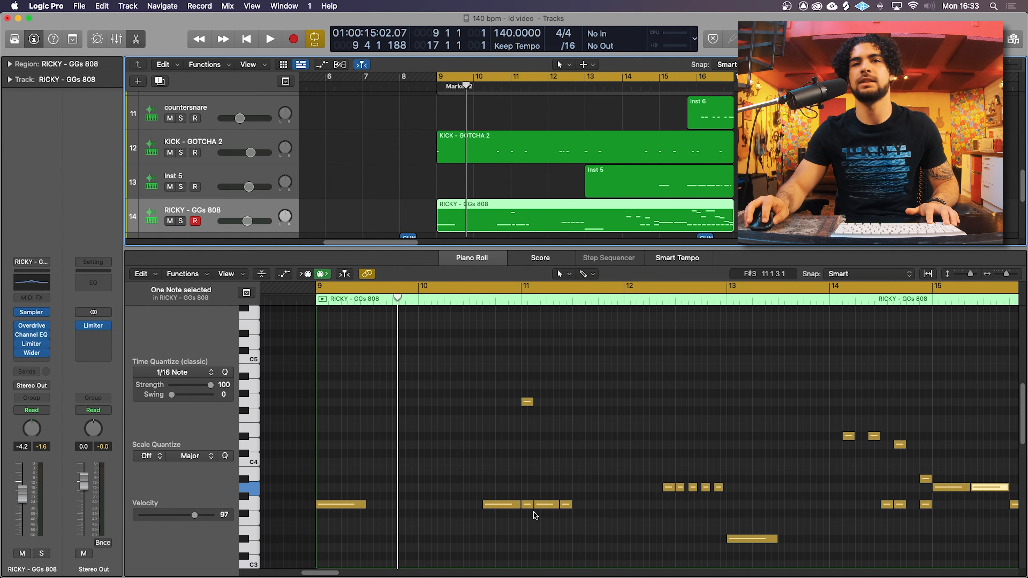
- Audition the short G3 note at bar 11, the G4 note above it and the longer G3 note that follows
{"action": "key", "text": "super+Left"}
{"action": "scroll", "coordinate": [640, 486], "scroll_direction": "left", "scroll_amount": 1}
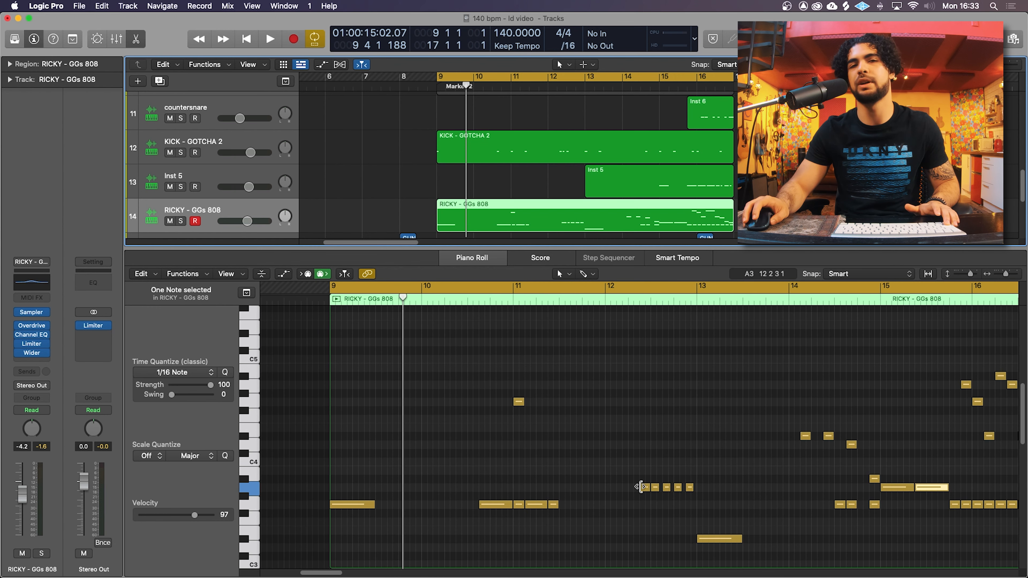
{"action": "scroll", "coordinate": [639, 486], "scroll_direction": "left", "scroll_amount": 1}
{"action": "scroll", "coordinate": [641, 489], "scroll_direction": "right", "scroll_amount": 3}
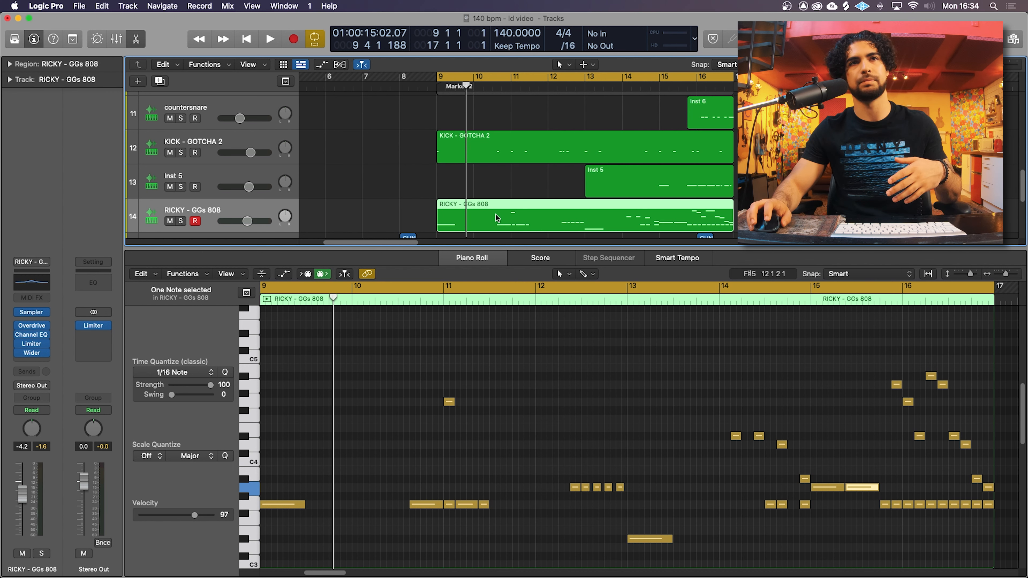
{"action": "key", "text": "super+Right"}
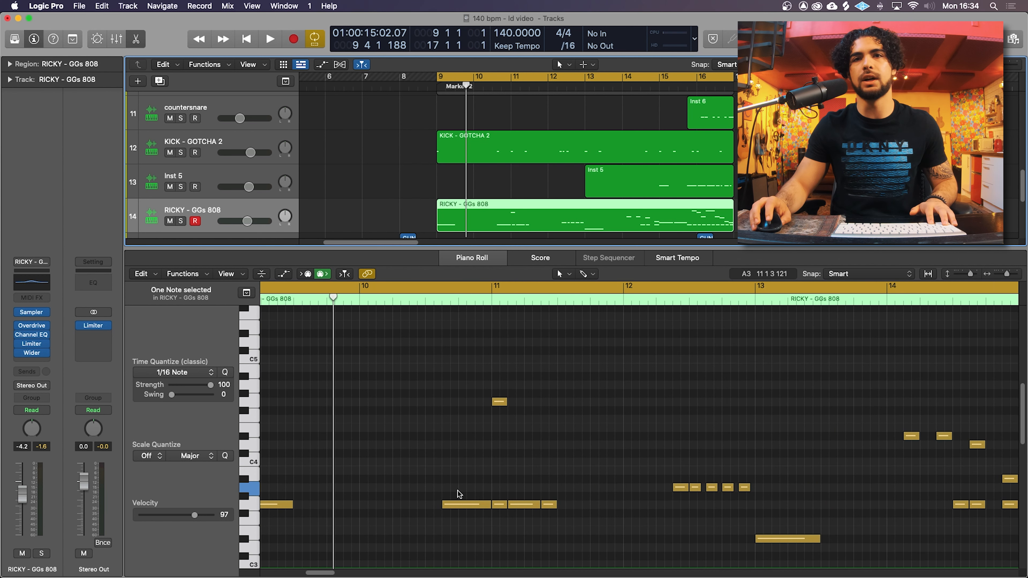
{"action": "key", "text": "super+Right"}
{"action": "left_click", "coordinate": [529, 505]}
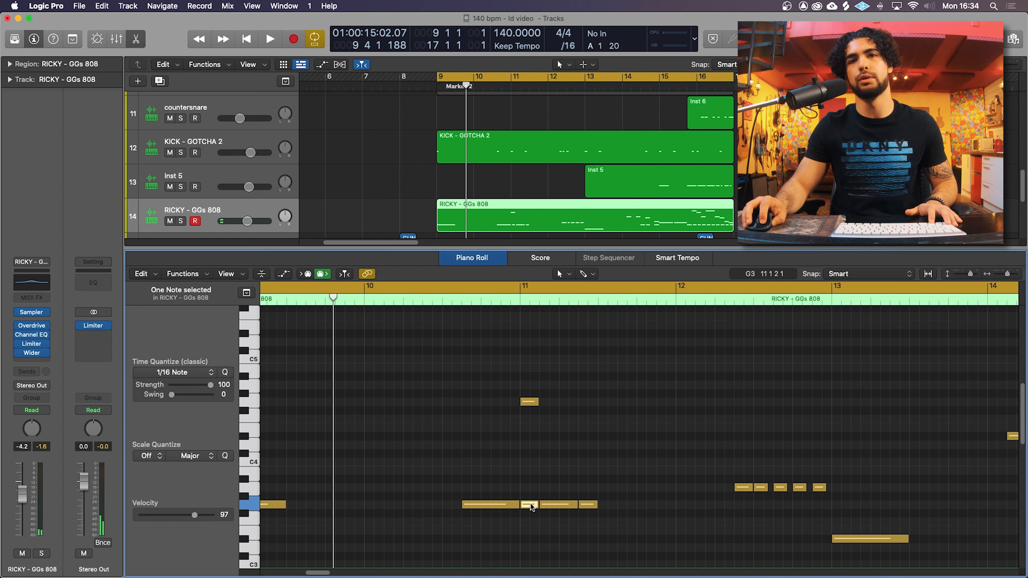
{"action": "key", "text": "Up"}
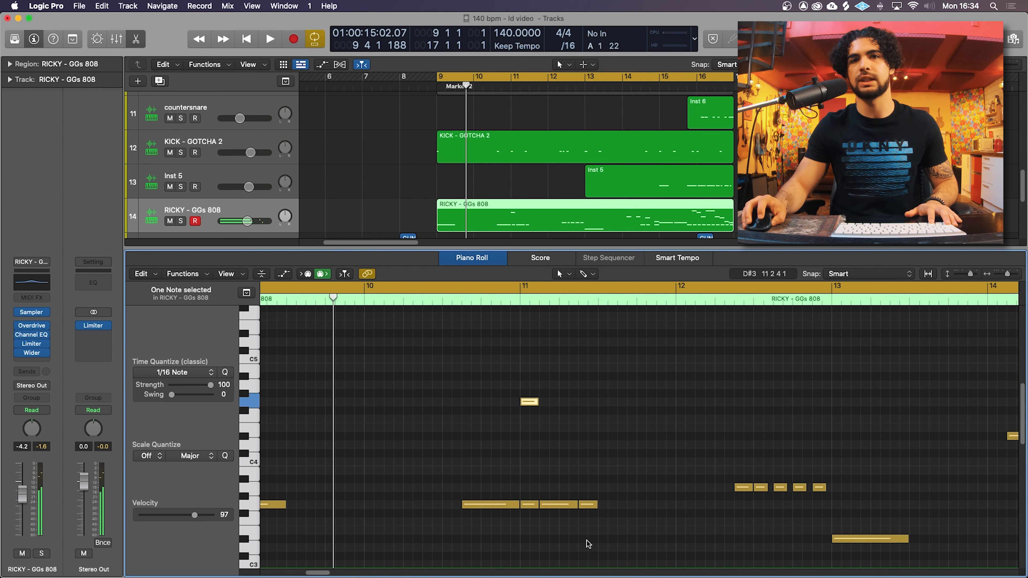
{"action": "left_click", "coordinate": [568, 506]}
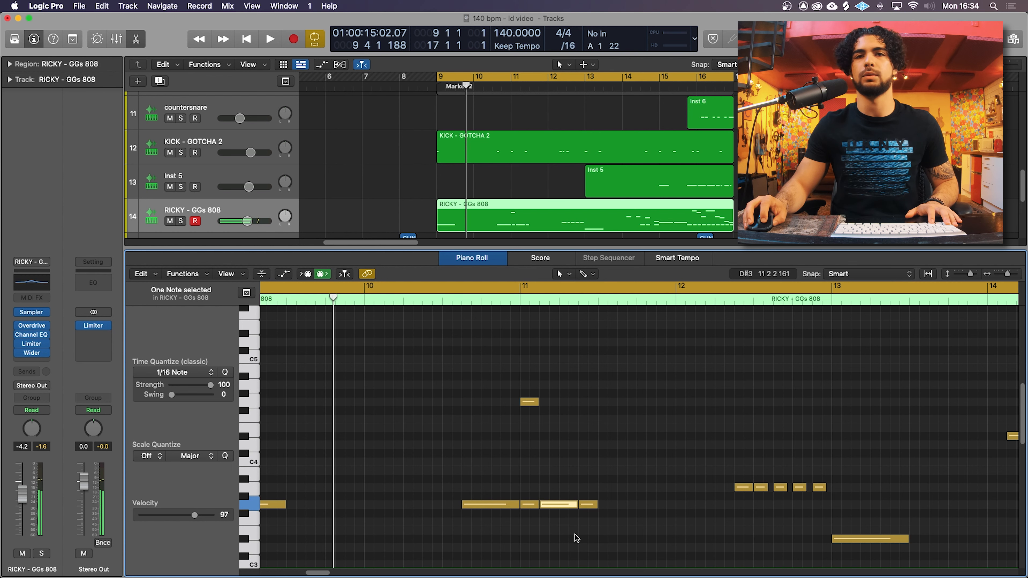
- Select the five-note A3 roll in the second half of bar 12 and play back that passage
{"action": "scroll", "coordinate": [768, 517], "scroll_direction": "right", "scroll_amount": 4}
{"action": "scroll", "coordinate": [756, 514], "scroll_direction": "up", "scroll_amount": 4}
{"action": "scroll", "coordinate": [814, 527], "scroll_direction": "right", "scroll_amount": 7}
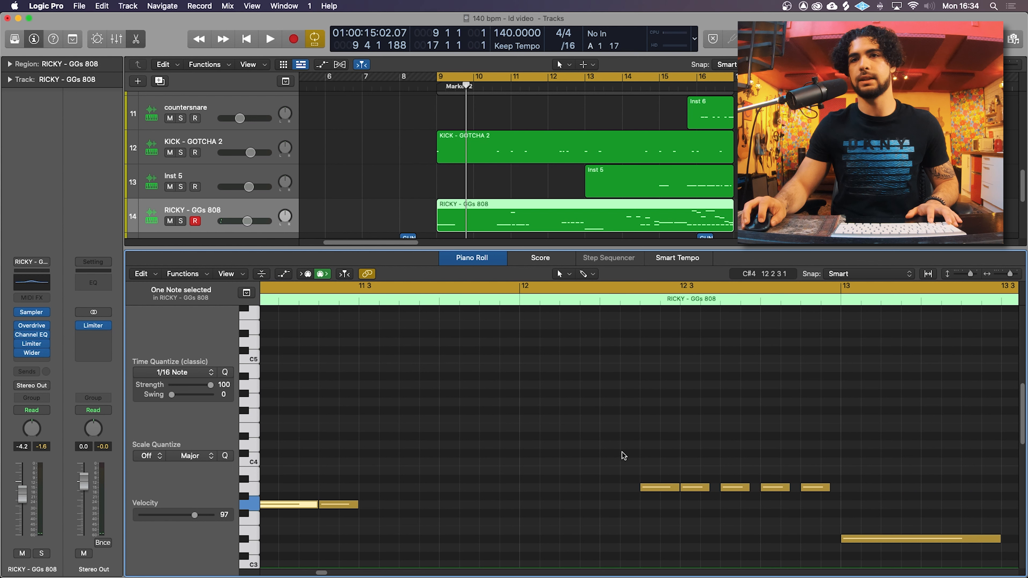
{"action": "left_click_drag", "start_coordinate": [622, 457], "coordinate": [822, 512]}
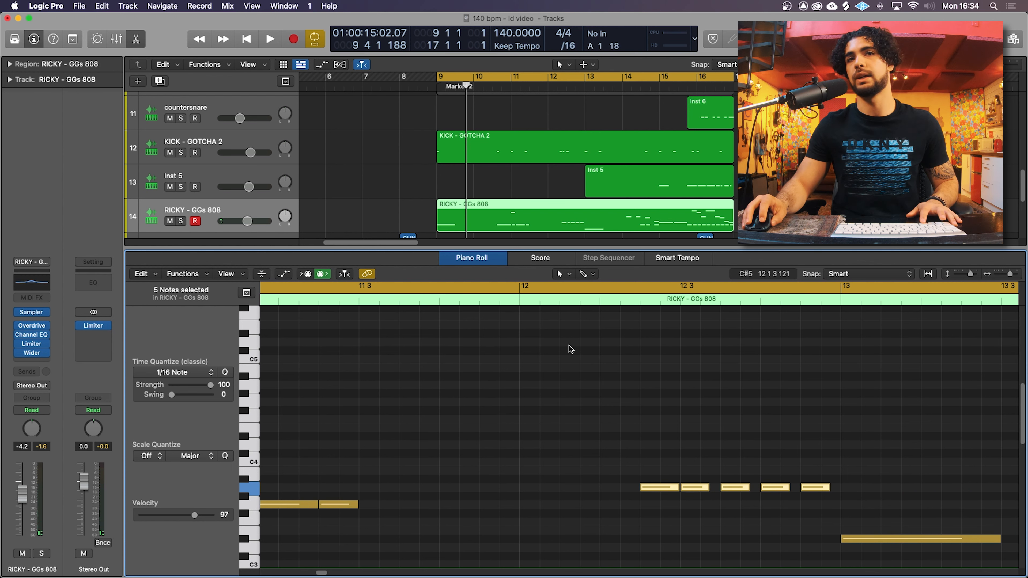
{"action": "key", "text": "space"}
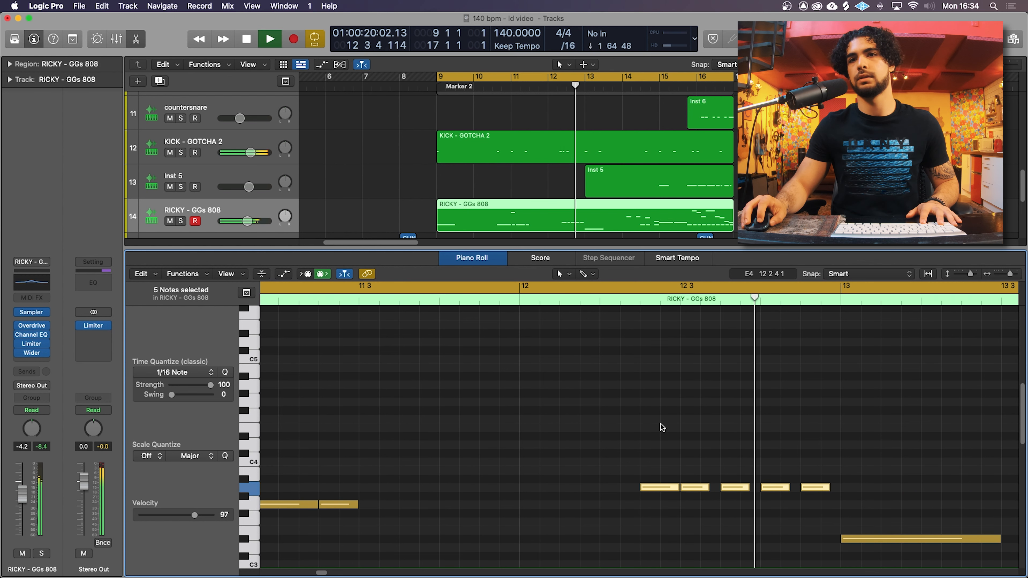
{"action": "key", "text": "space"}
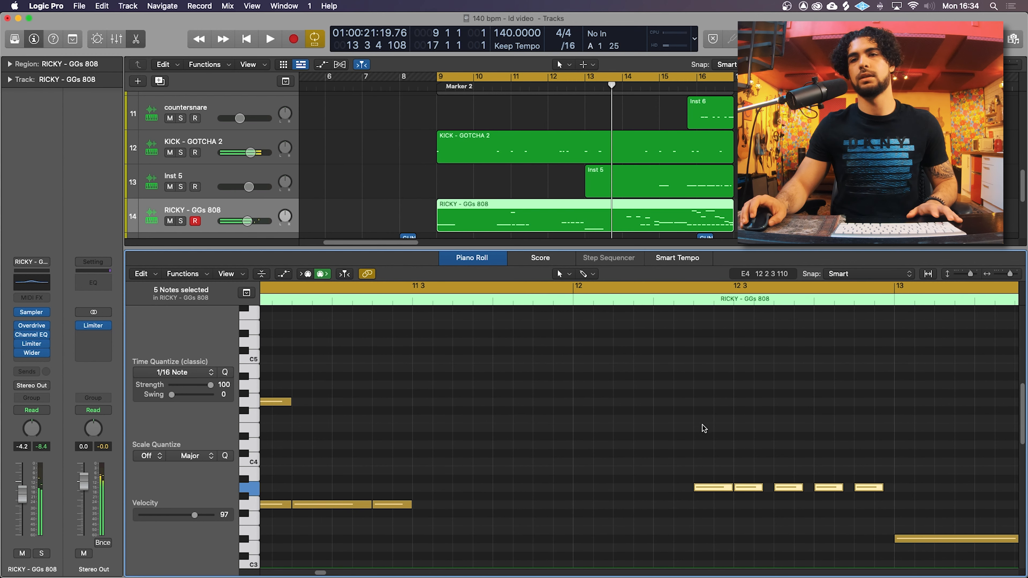
- Play back the 808 line from bar 14 twice, the second time through the region's end, and place the playhead just before bar 9
{"action": "key", "text": "super+Left"}
{"action": "key", "text": "super+Left"}
{"action": "key", "text": "super+Left"}
{"action": "scroll", "coordinate": [706, 429], "scroll_direction": "right", "scroll_amount": 8}
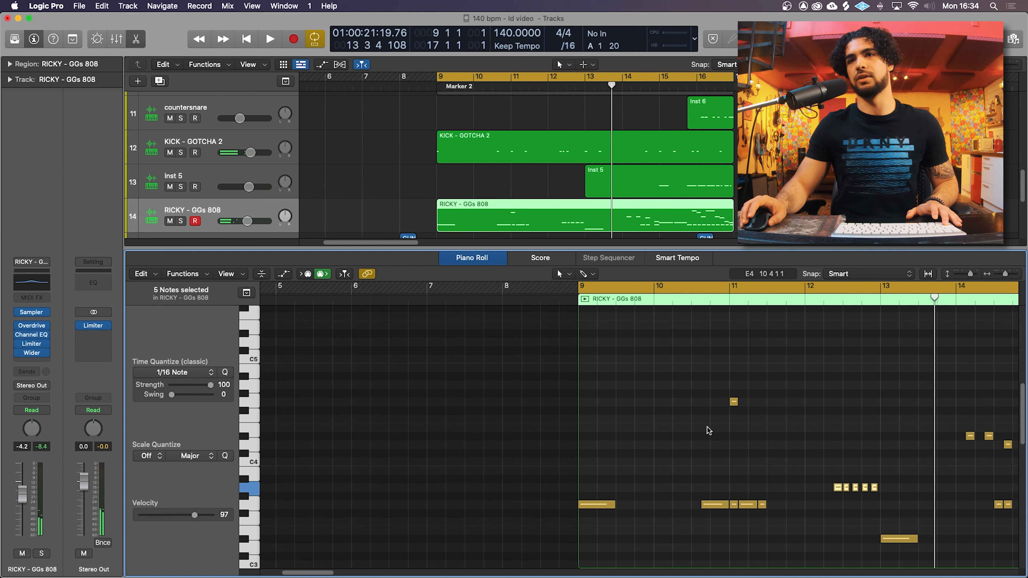
{"action": "left_click", "coordinate": [711, 302]}
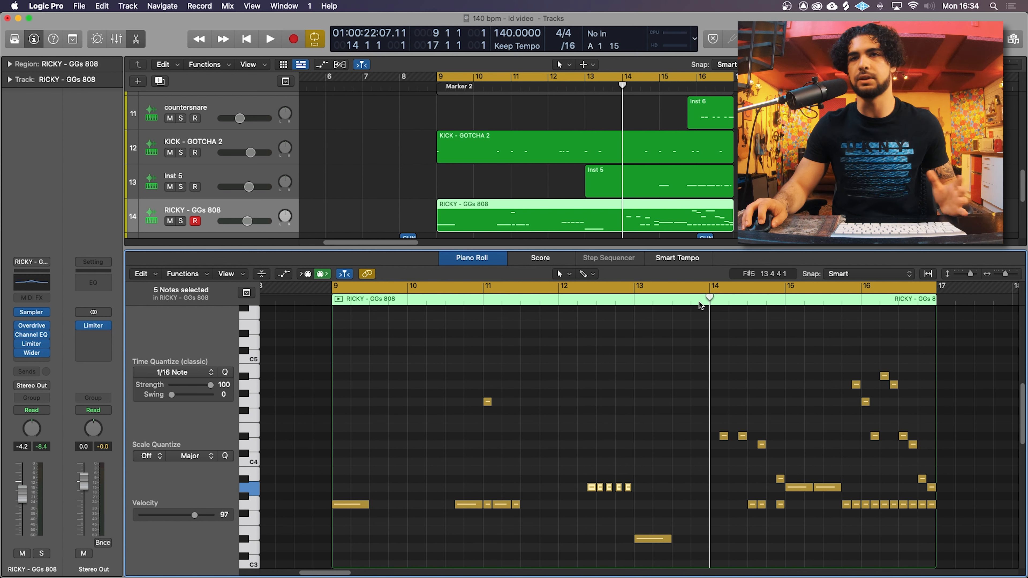
{"action": "key", "text": "space"}
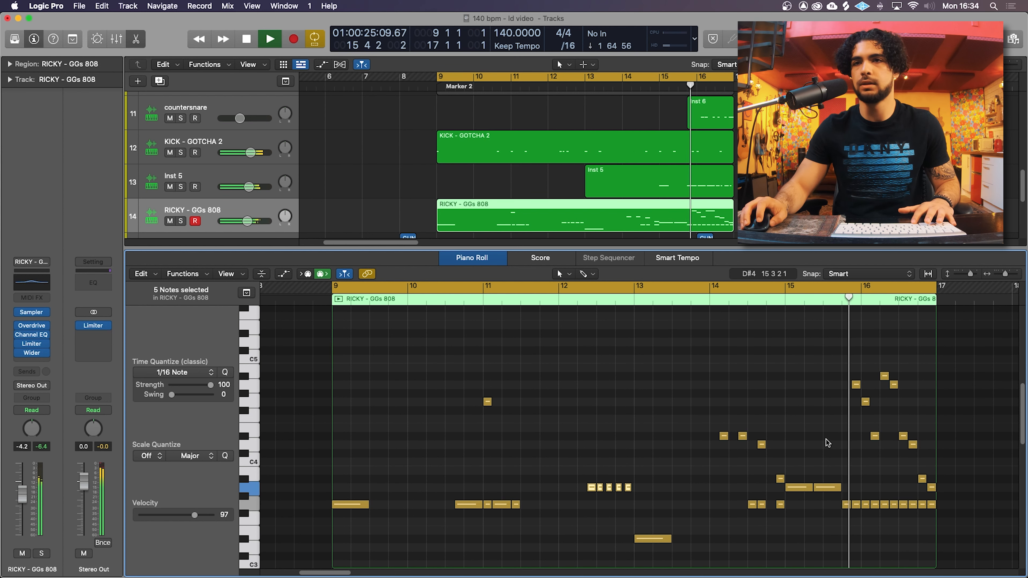
{"action": "key", "text": "space"}
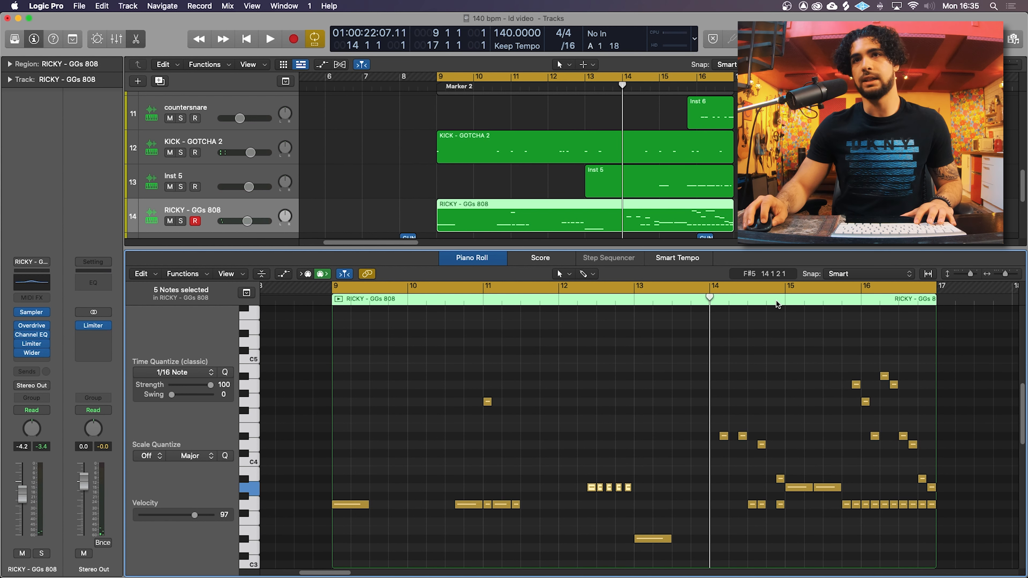
{"action": "key", "text": "space"}
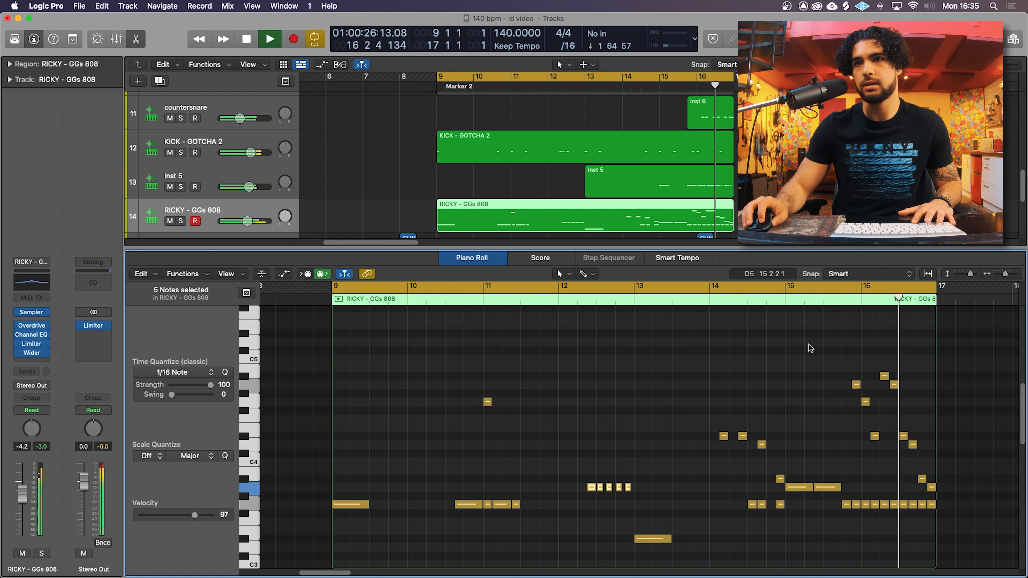
{"action": "key", "text": "space"}
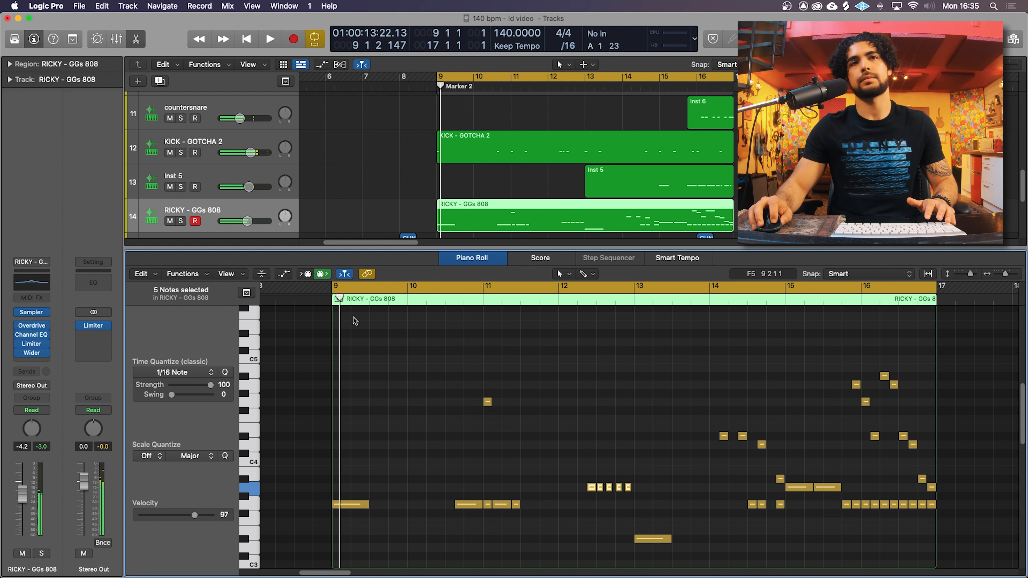
{"action": "left_click", "coordinate": [323, 298]}
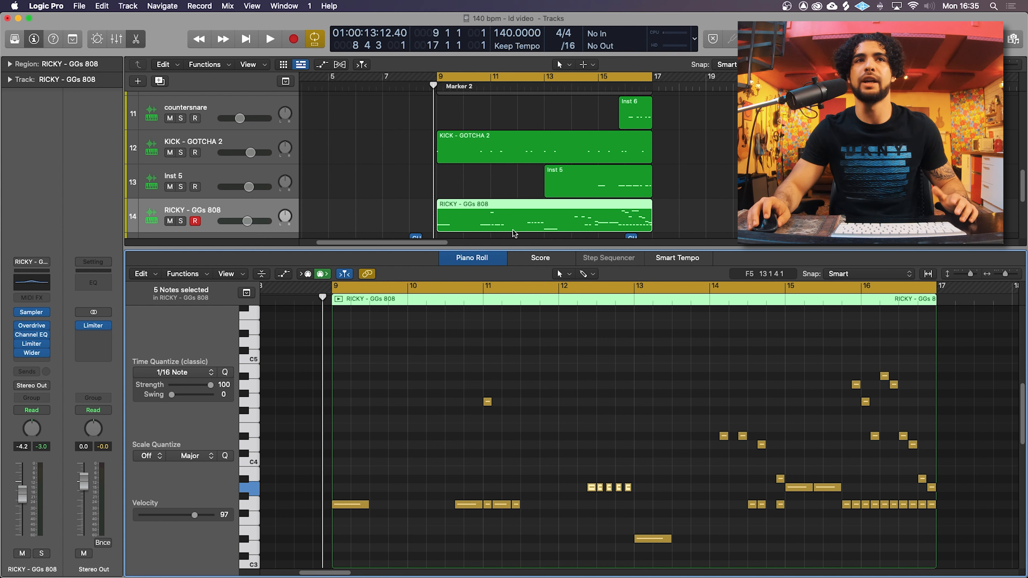
{"action": "right_click", "coordinate": [672, 213]}
{"action": "key", "text": "Escape"}
{"action": "right_click", "coordinate": [671, 215]}
{"action": "left_click", "coordinate": [684, 219]}
{"action": "left_click_drag", "start_coordinate": [676, 225], "coordinate": [818, 226]}
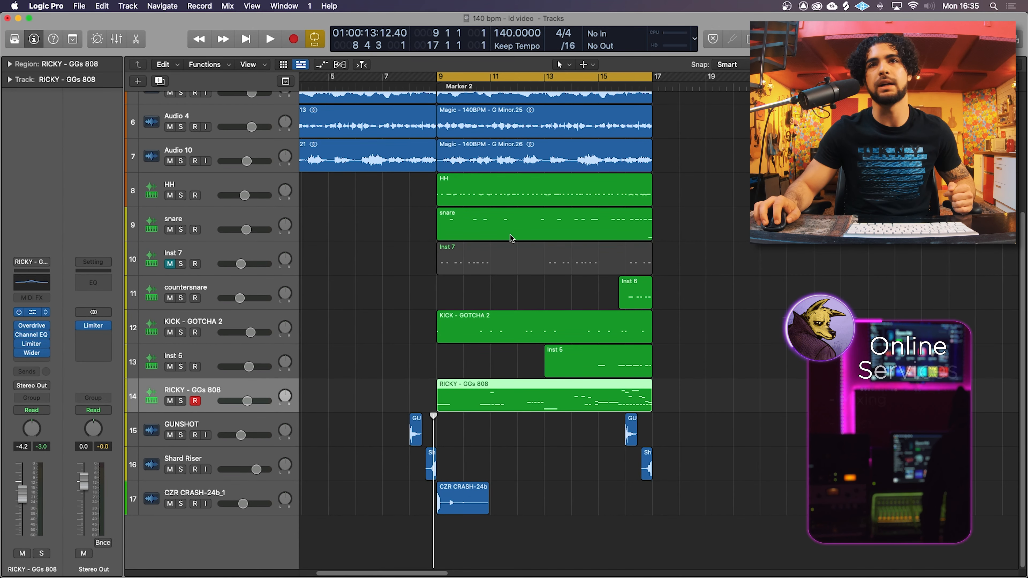
- Review the 808 Sampler's glide and Legato mode in the Synth section and the sample's fade-in in its zone, and close the Sampler
{"action": "left_click", "coordinate": [32, 312]}
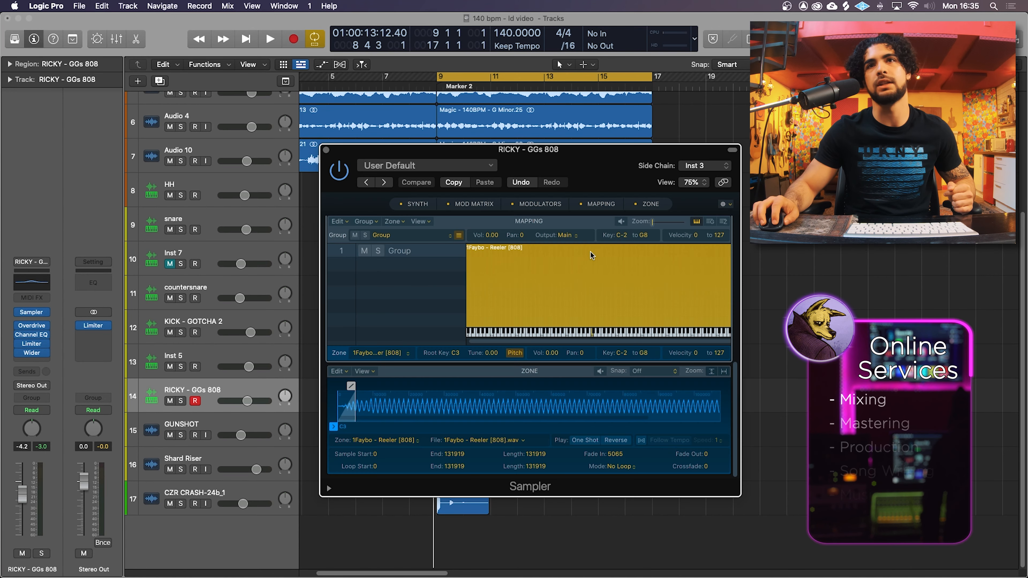
{"action": "left_click", "coordinate": [413, 203]}
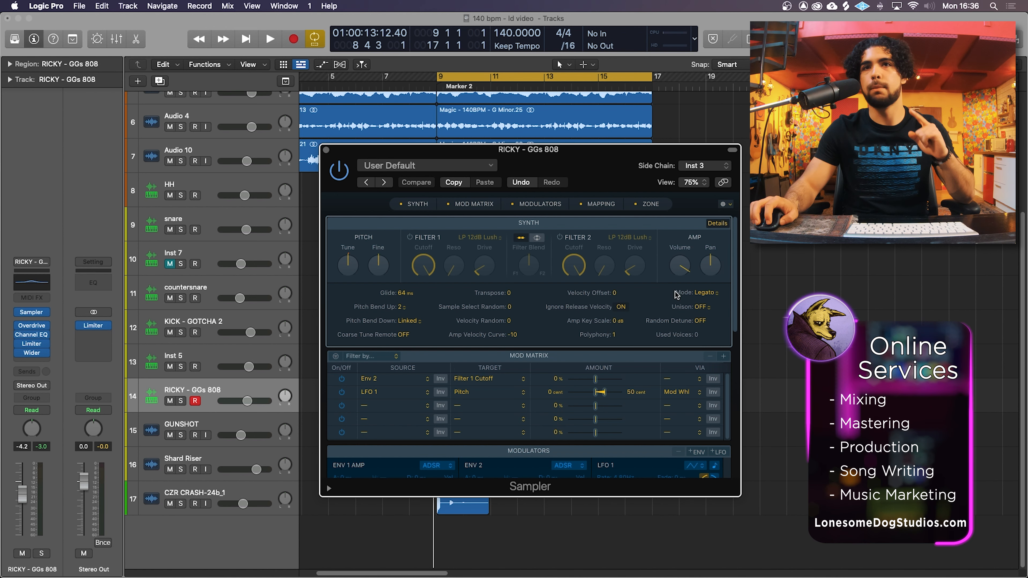
{"action": "left_click", "coordinate": [656, 205]}
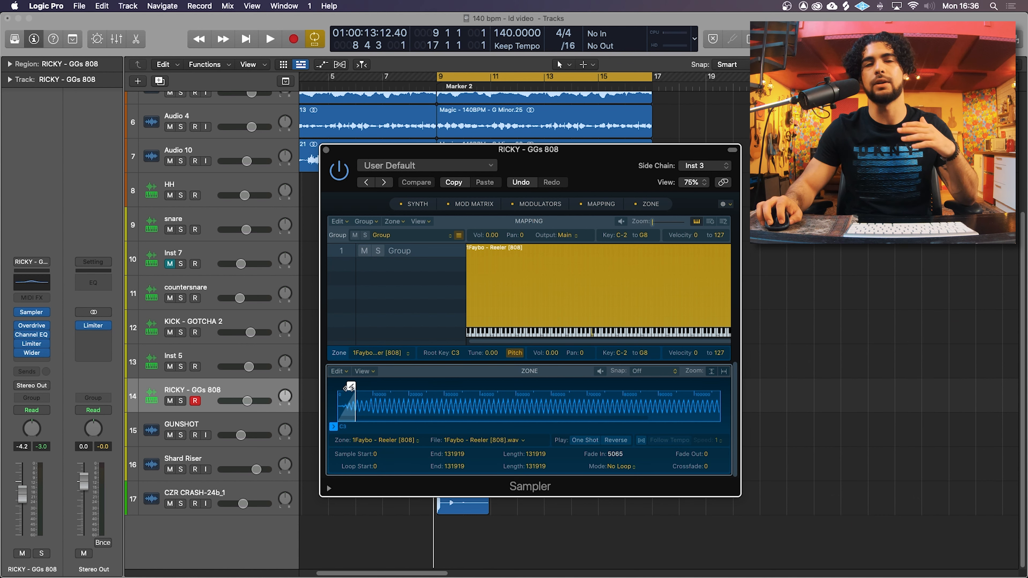
{"action": "left_click", "coordinate": [327, 151]}
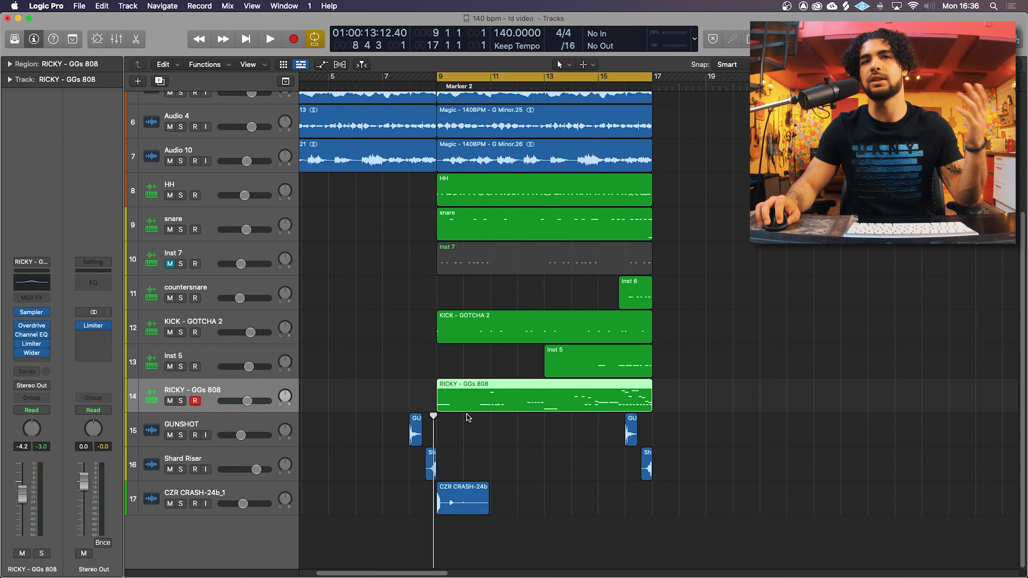